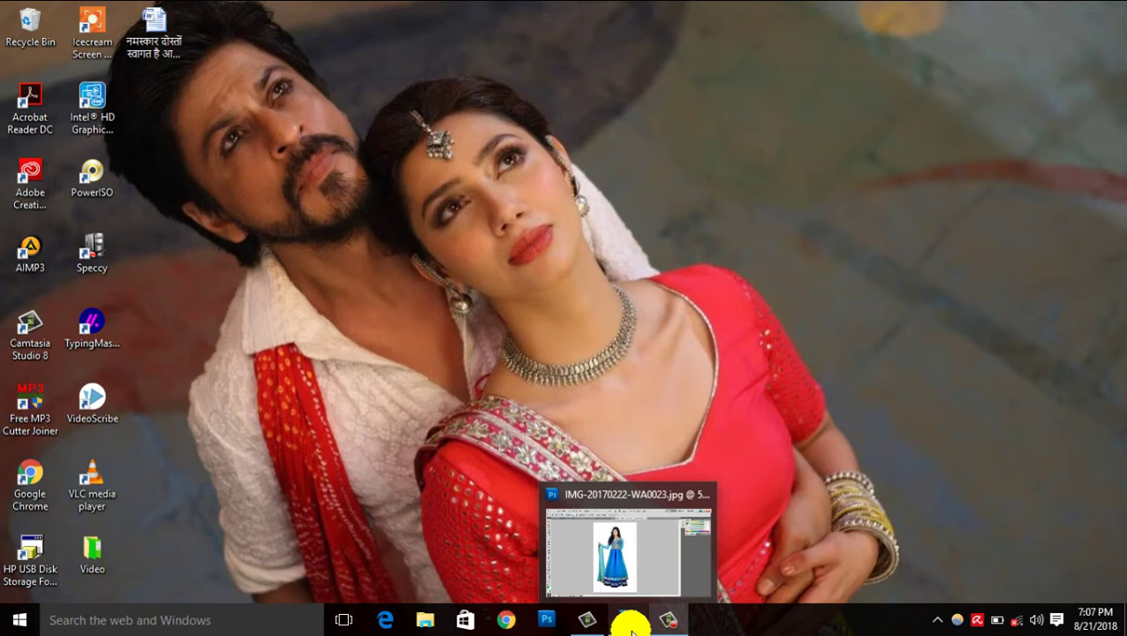
Step: Restore the Photoshop window showing IMG-20170222-WA0023.jpg from the taskbar
click(629, 623)
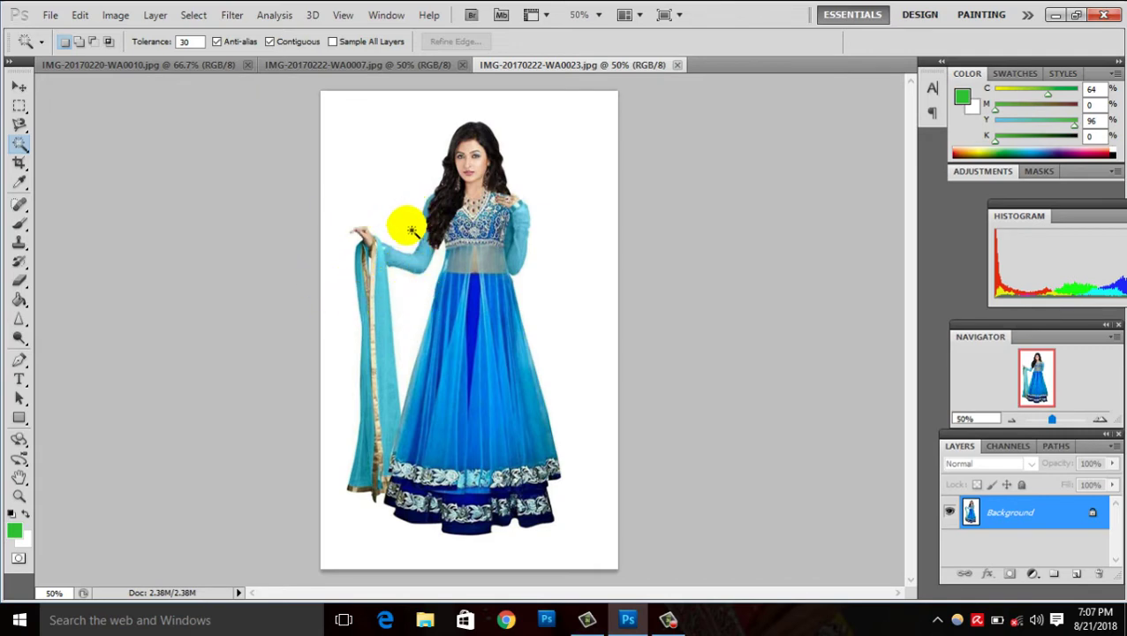
Step: Select the white background around the blue-gown model with the Magic Wand at tolerance 30
click(386, 184)
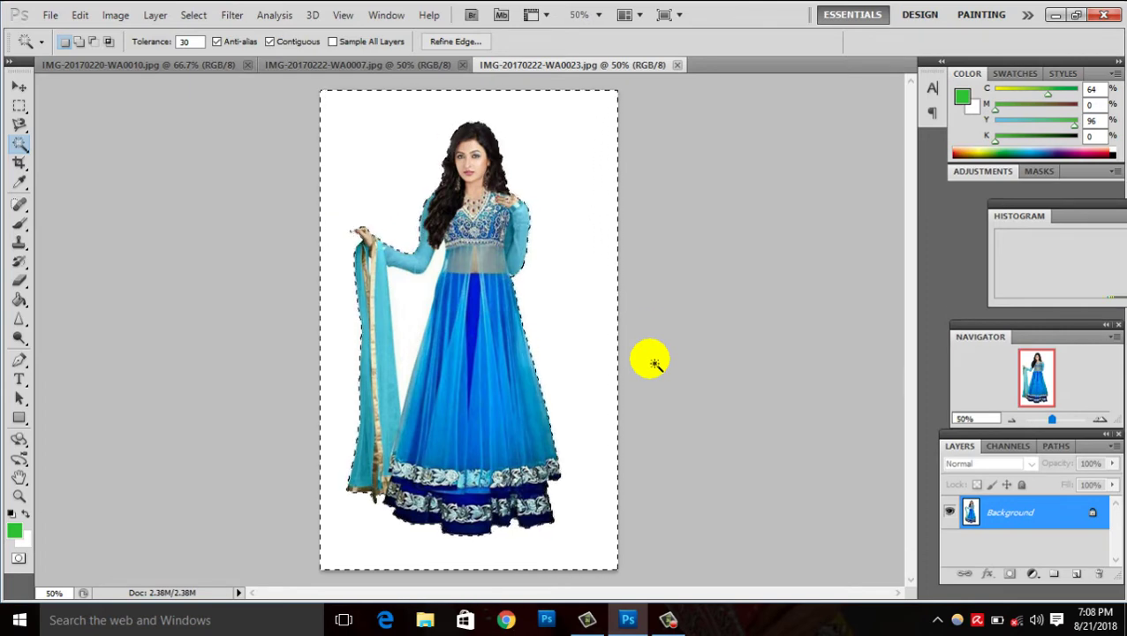
Step: Inspect the Tolerance setting, then deselect the background with Ctrl+D
click(202, 45)
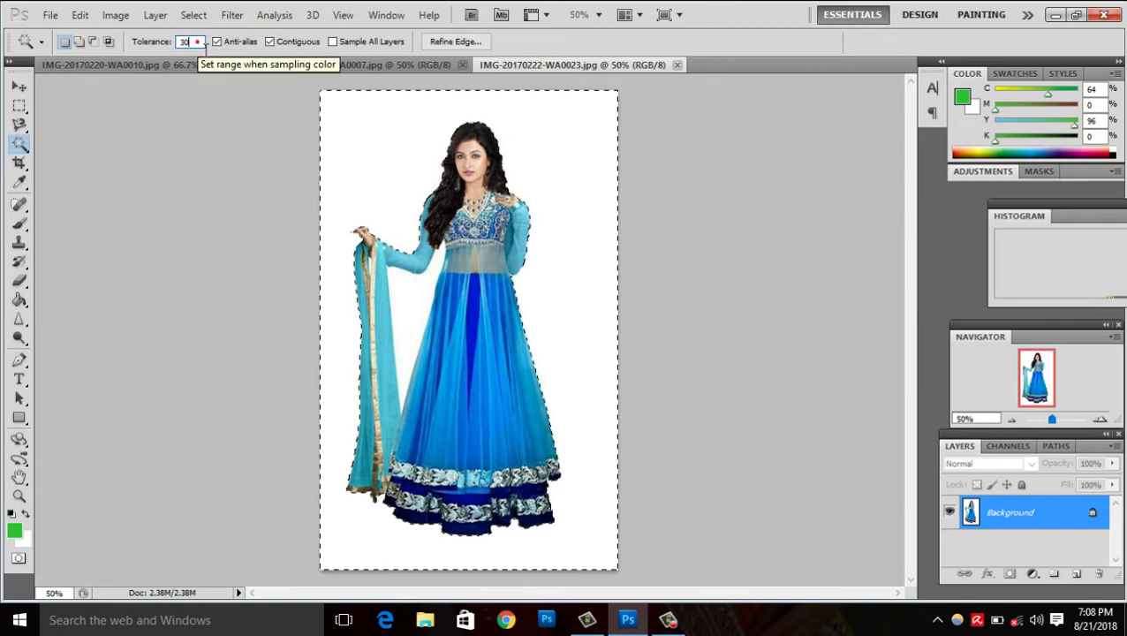
click(205, 48)
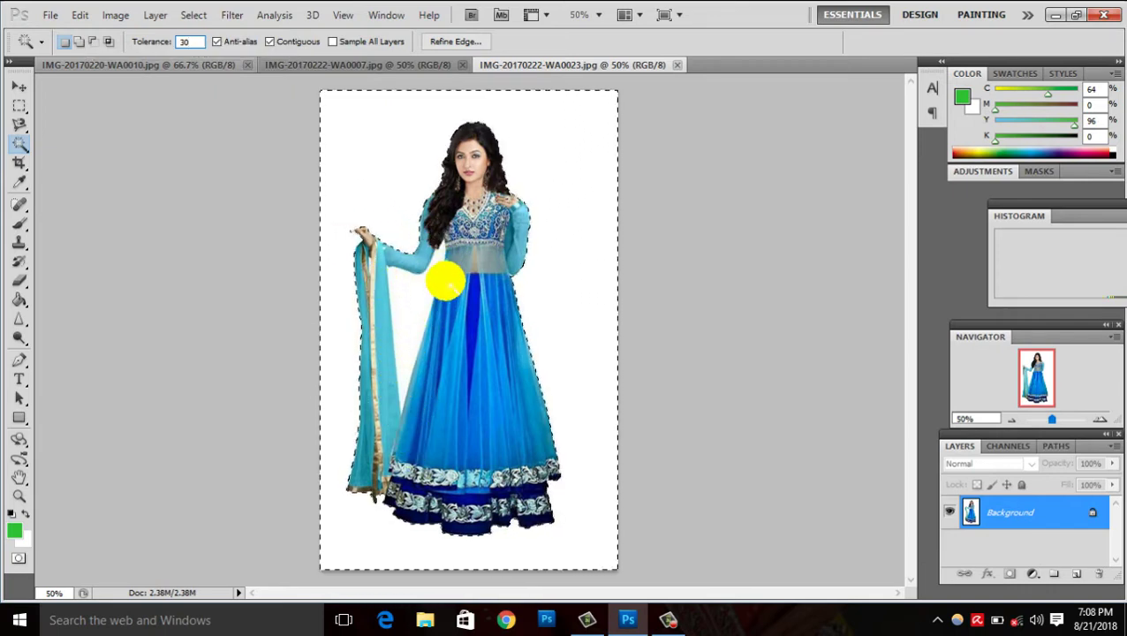
key(ctrl+d)
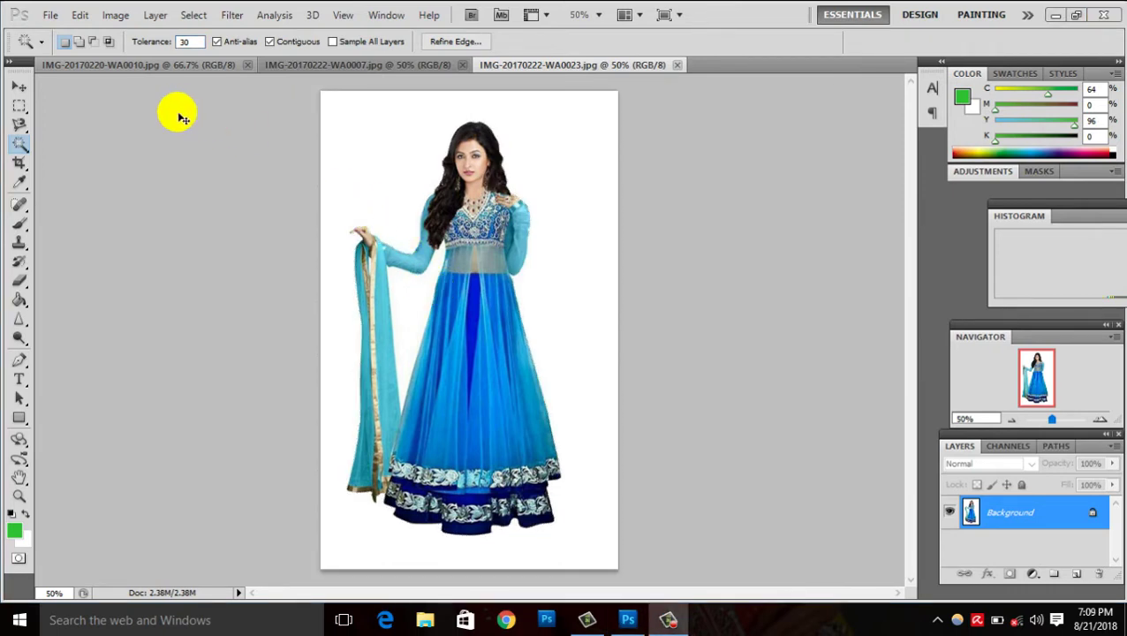
Step: Reselect the background and try adding parts of the dress in Add to selection mode
key(ctrl+shift+d)
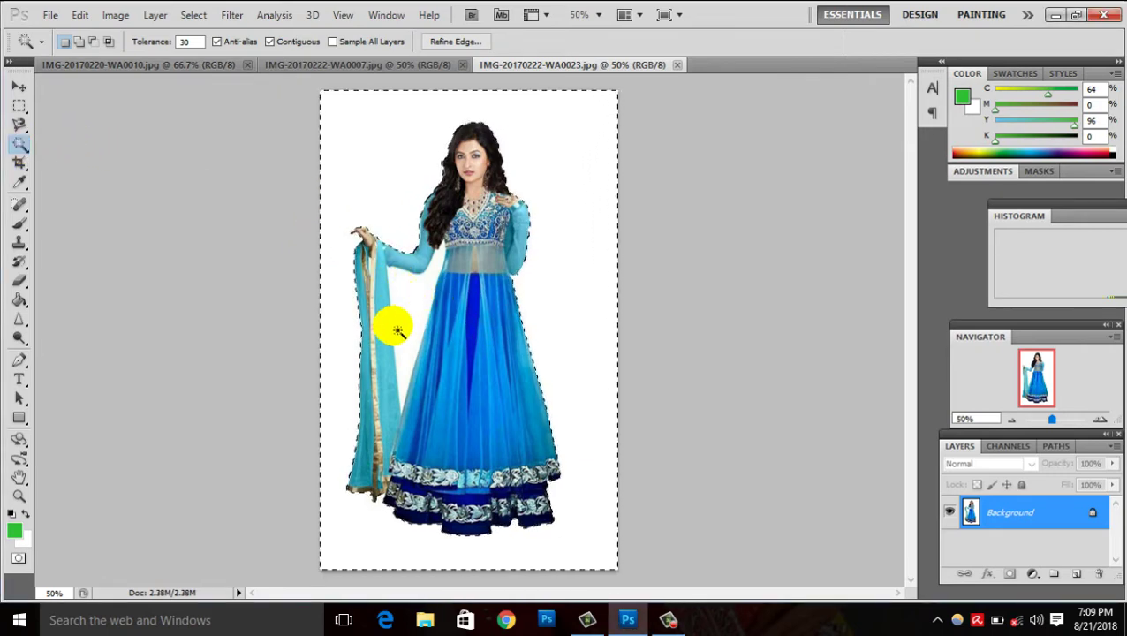
click(78, 42)
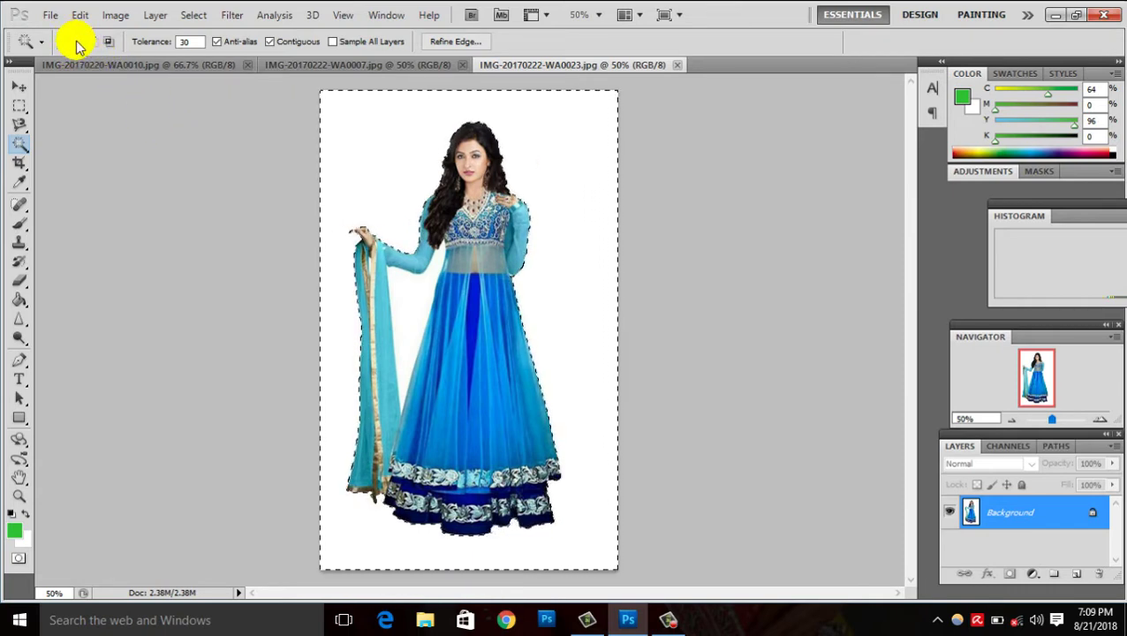
click(76, 41)
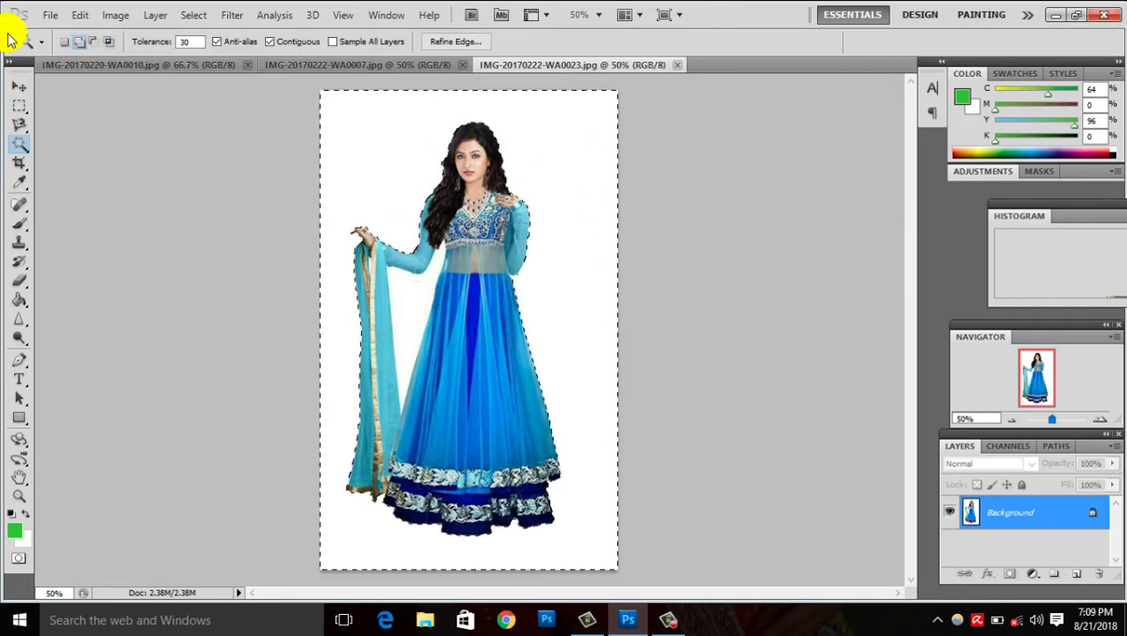
click(377, 259)
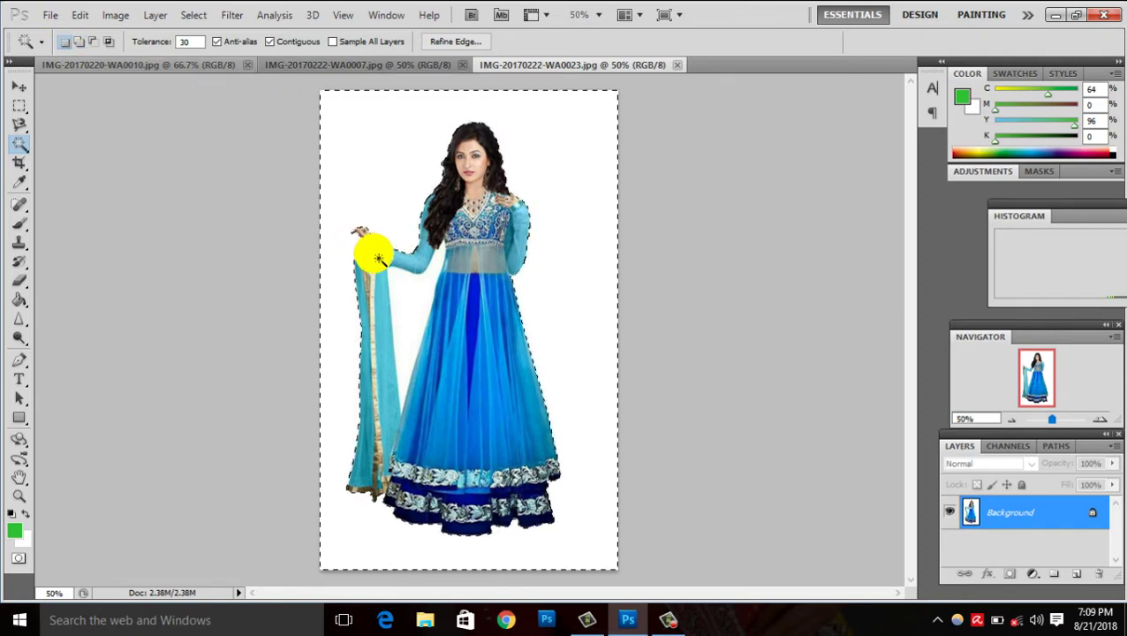
click(451, 362)
click(423, 331)
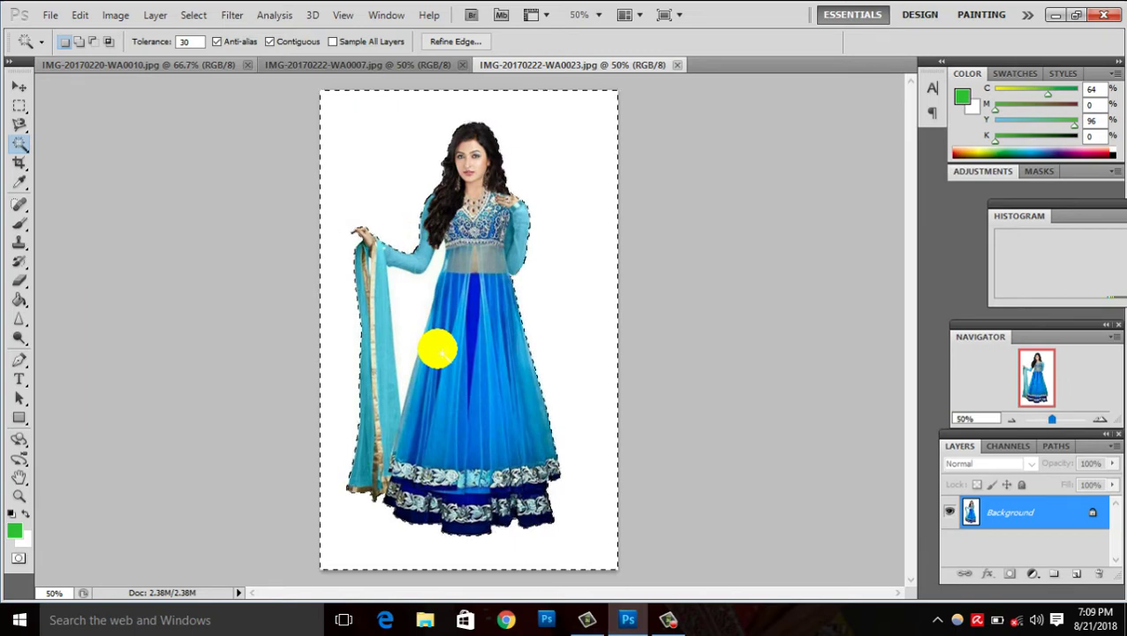
key(shift)
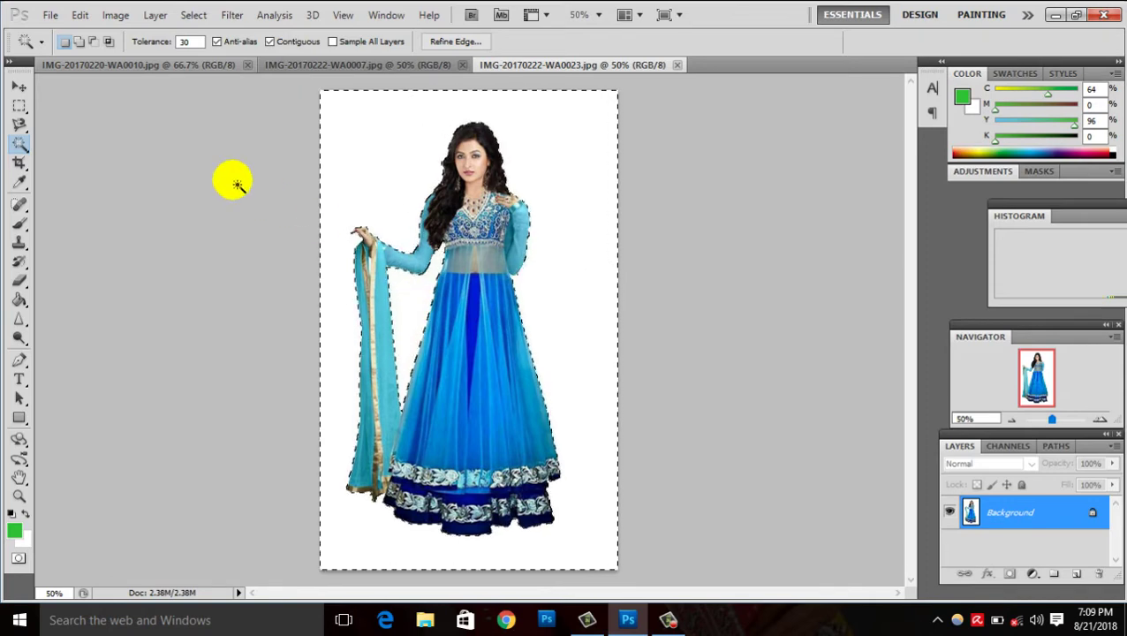
Step: Cycle through the selection modes, ending on Subtract from selection with Alt
click(96, 42)
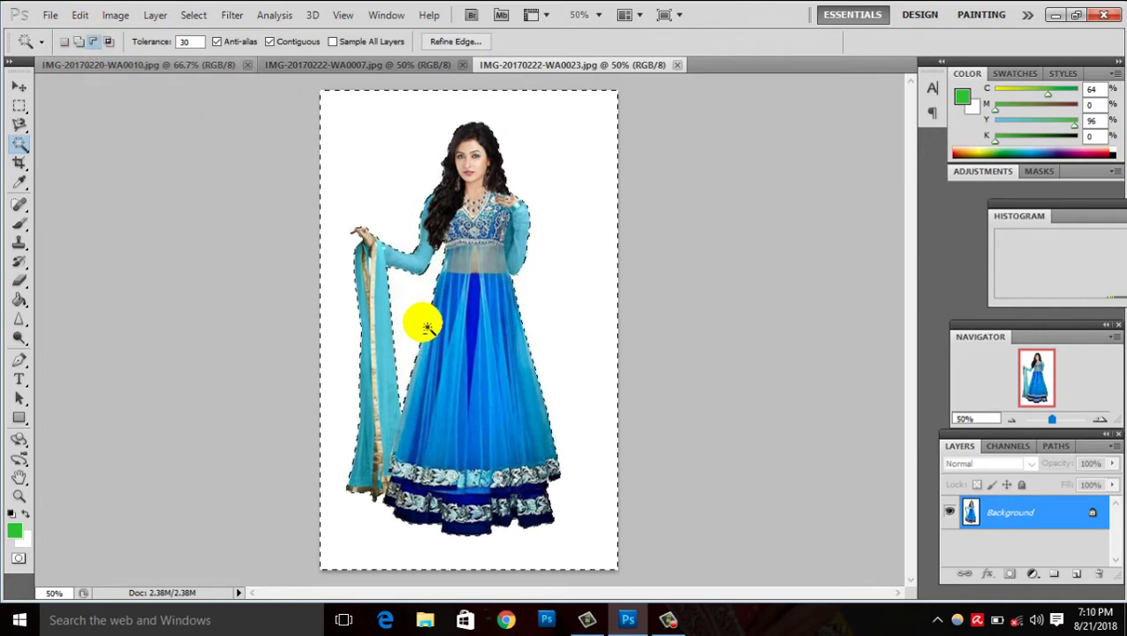
click(67, 43)
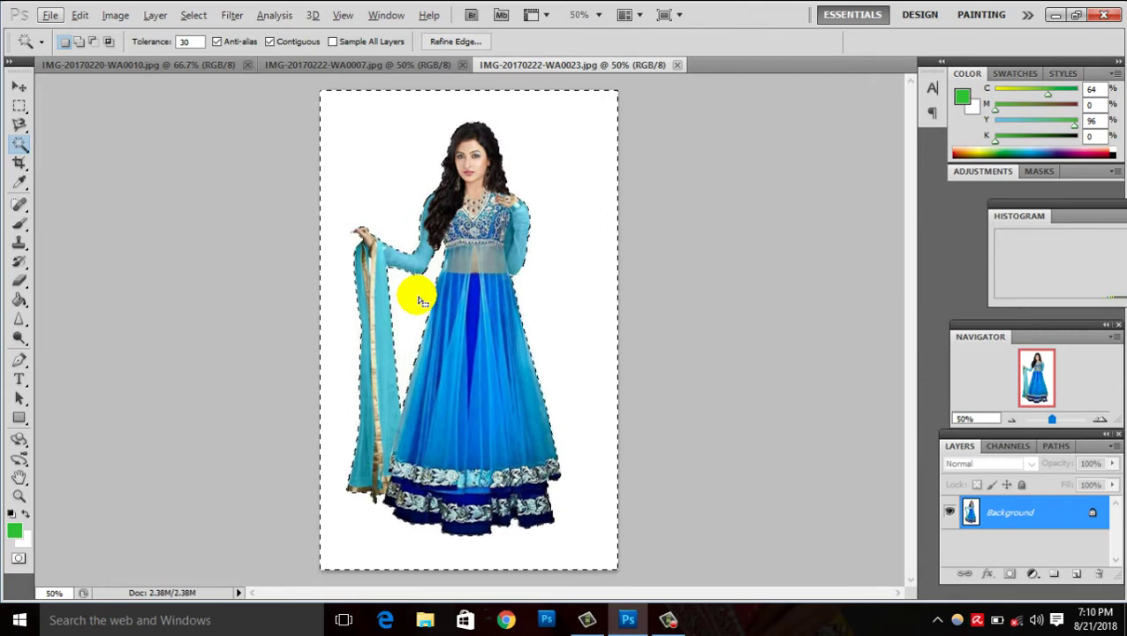
key(alt)
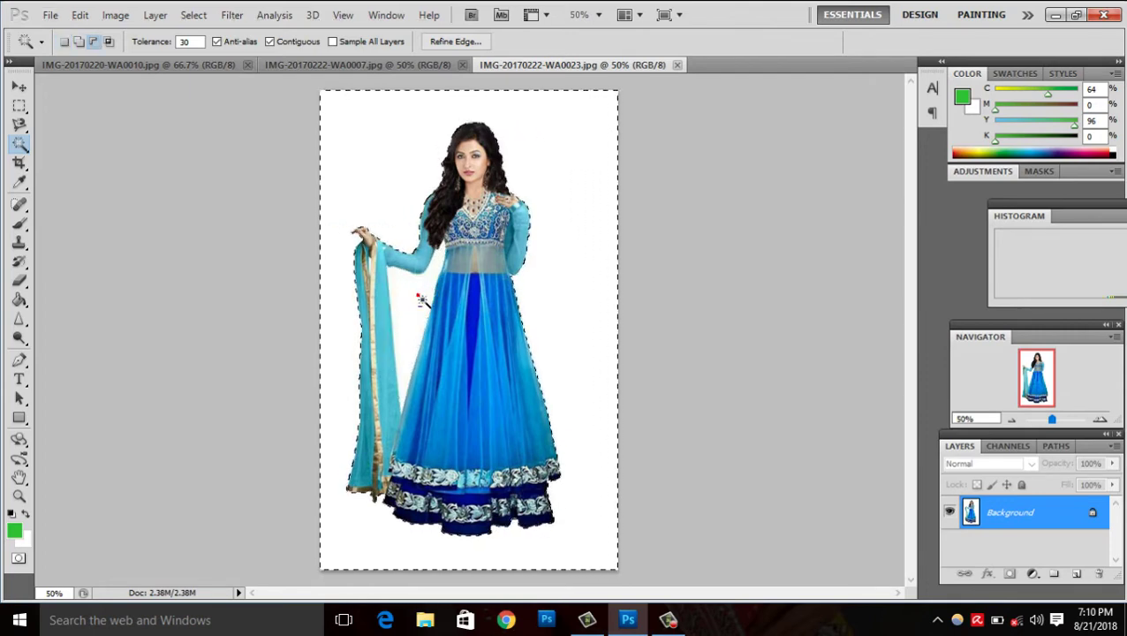
Step: Subtract an area from the selection and dismiss the no-pixels-selected warning
click(598, 221)
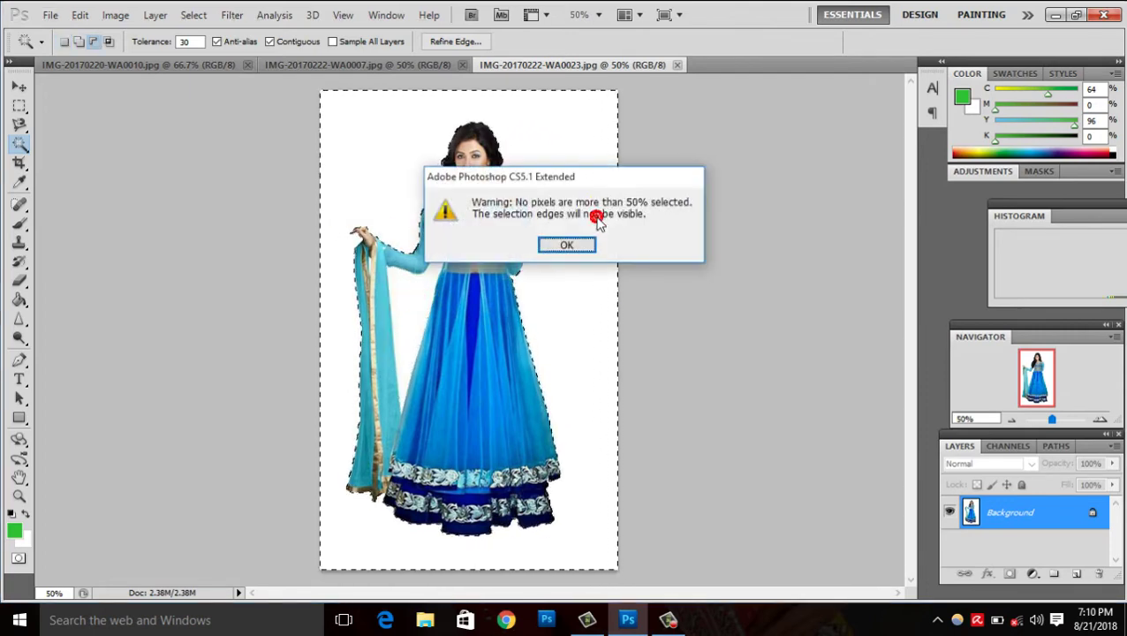
click(570, 245)
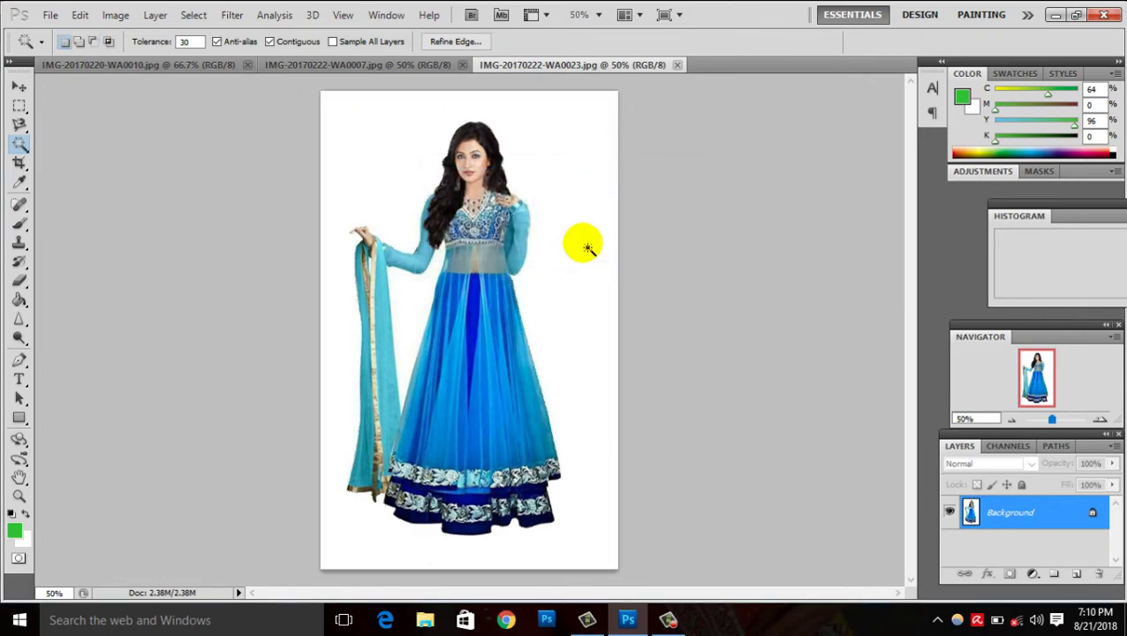
click(542, 214)
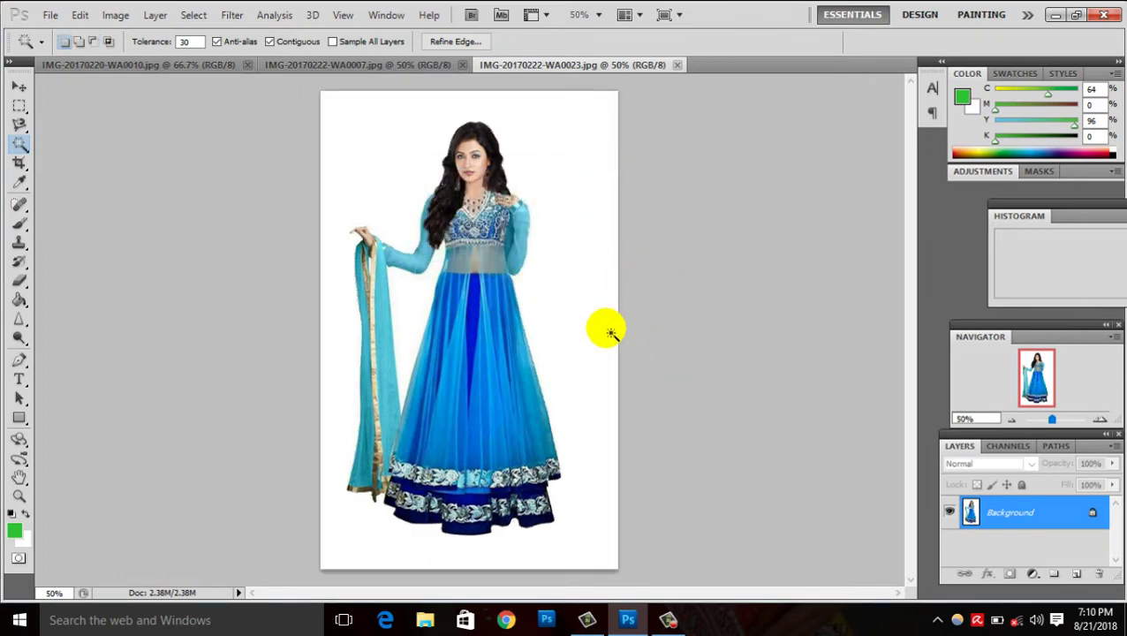
click(372, 184)
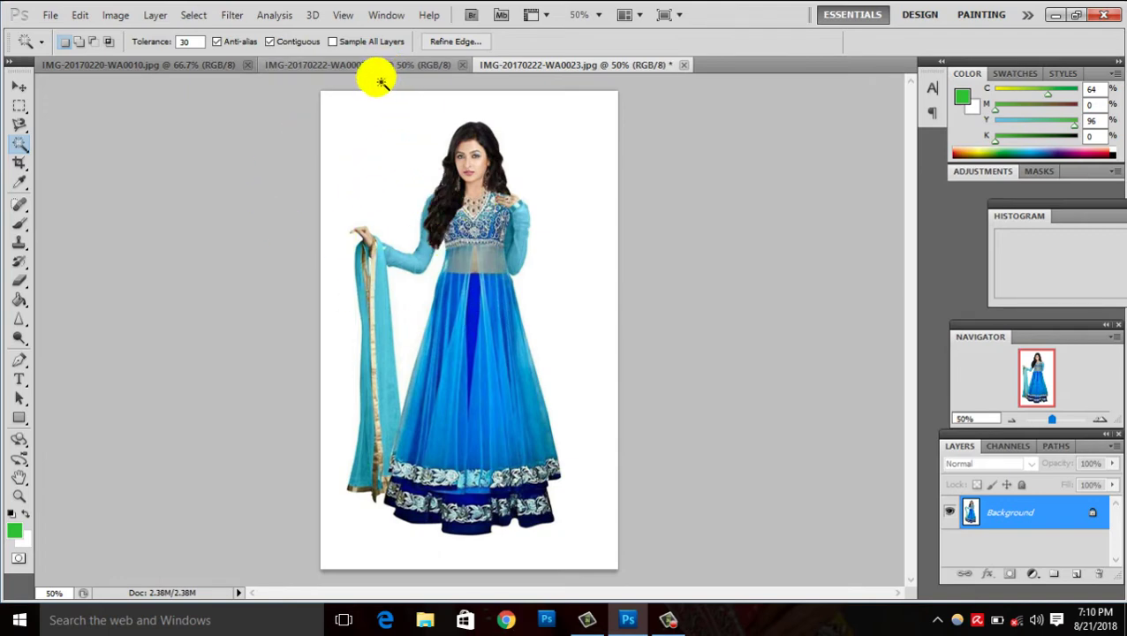
Step: Keep the Magic Wand Tool active and bring up the IMG-20170222-WA0007.jpg lehenga photo
right_click(19, 142)
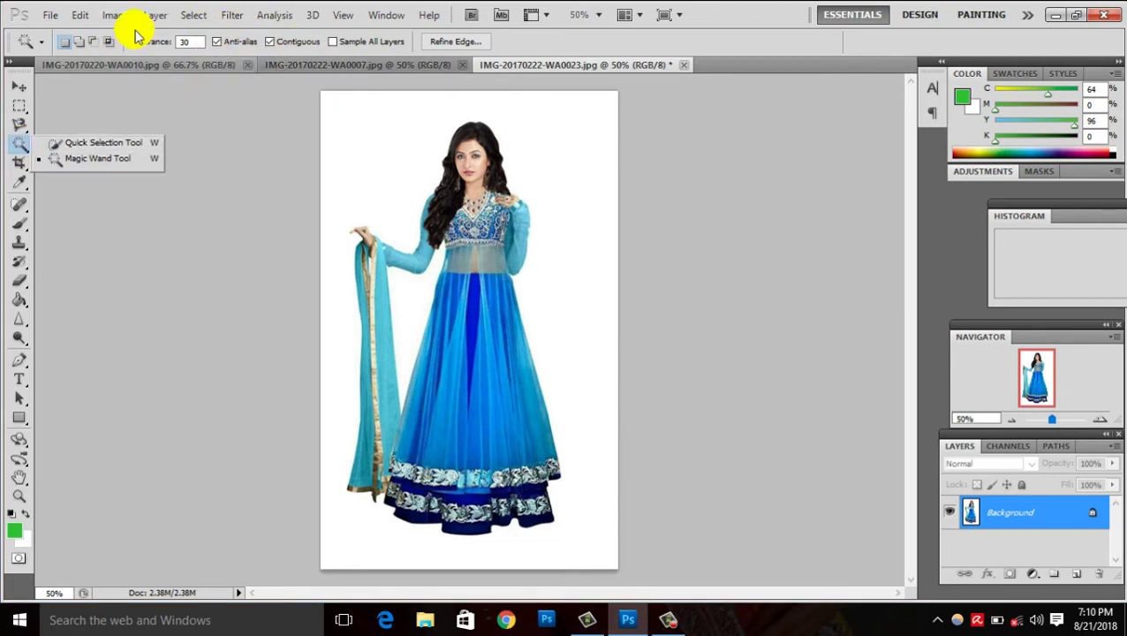
click(173, 114)
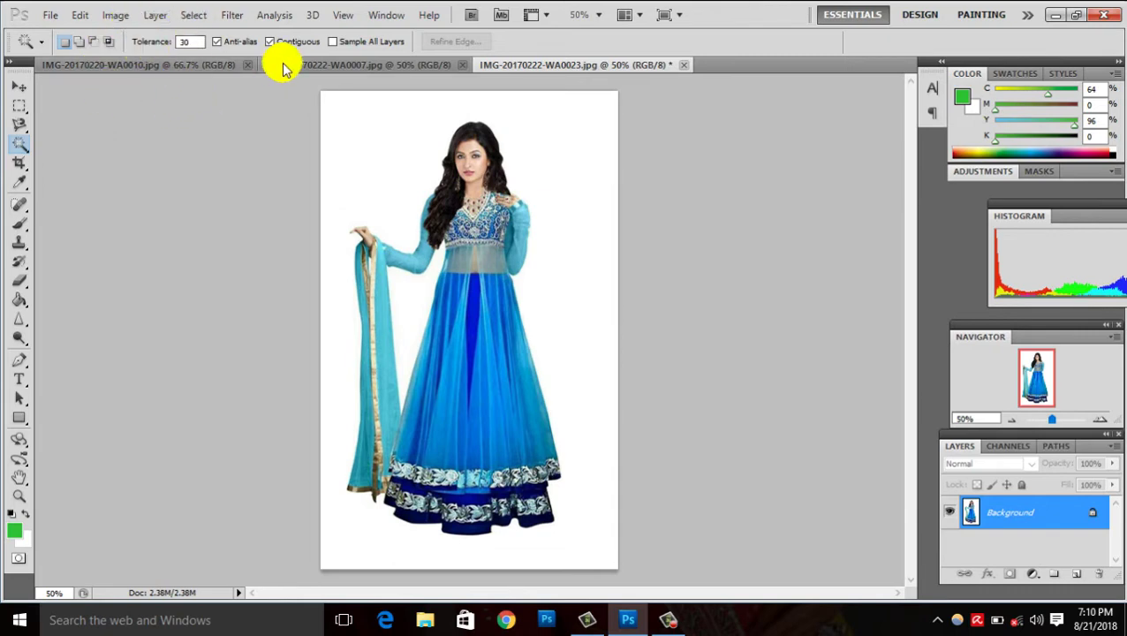
click(313, 69)
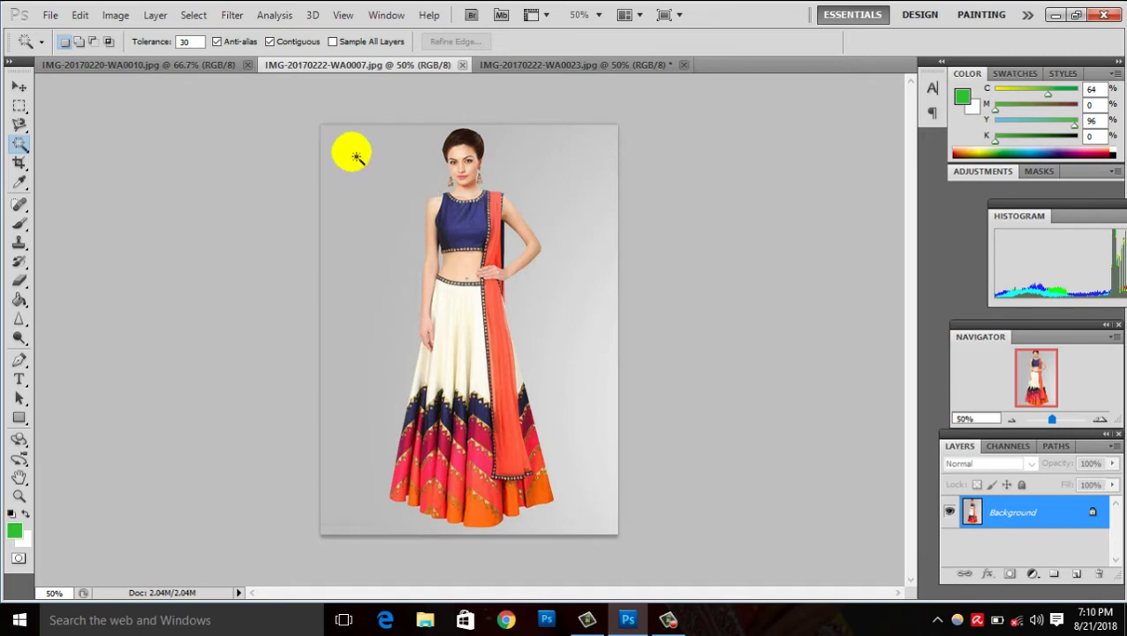
Step: Set tolerance to 20, test a grey-background selection, then clear it
click(203, 44)
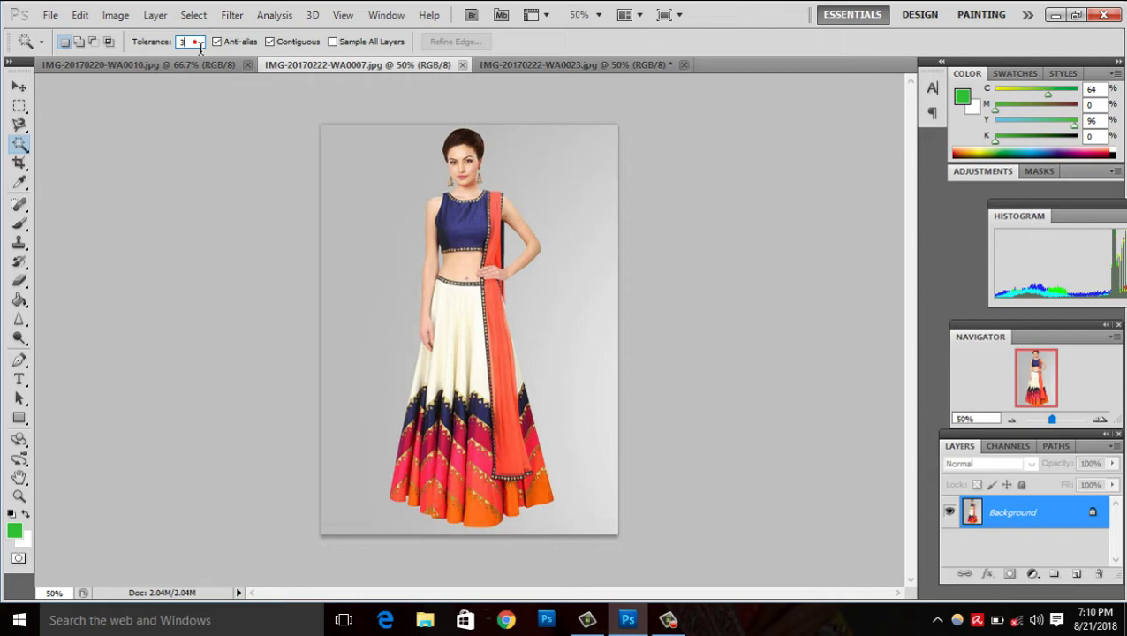
text(20)
click(372, 164)
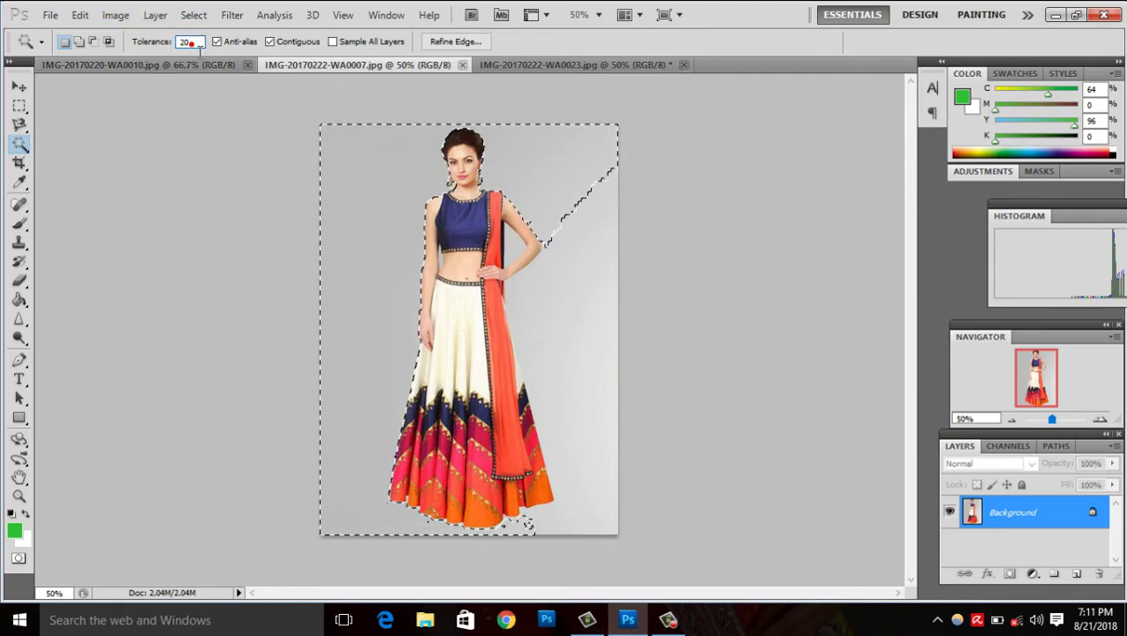
click(190, 42)
text(30)
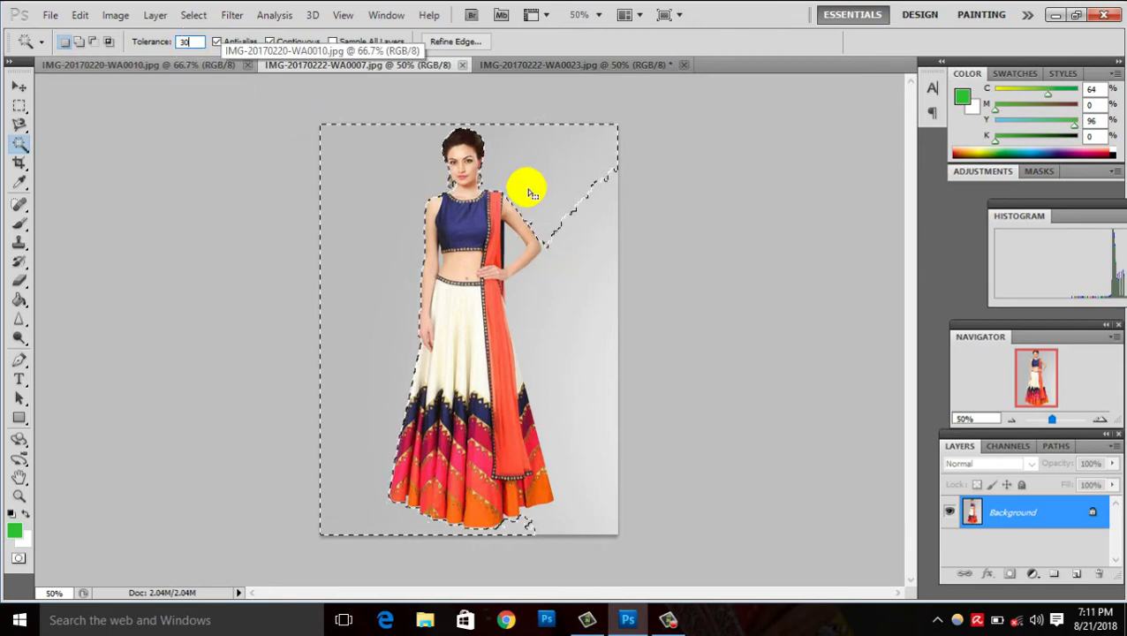
key(ctrl+d)
Step: Select the grey background around the model, including beside the arm and scarf
click(573, 267)
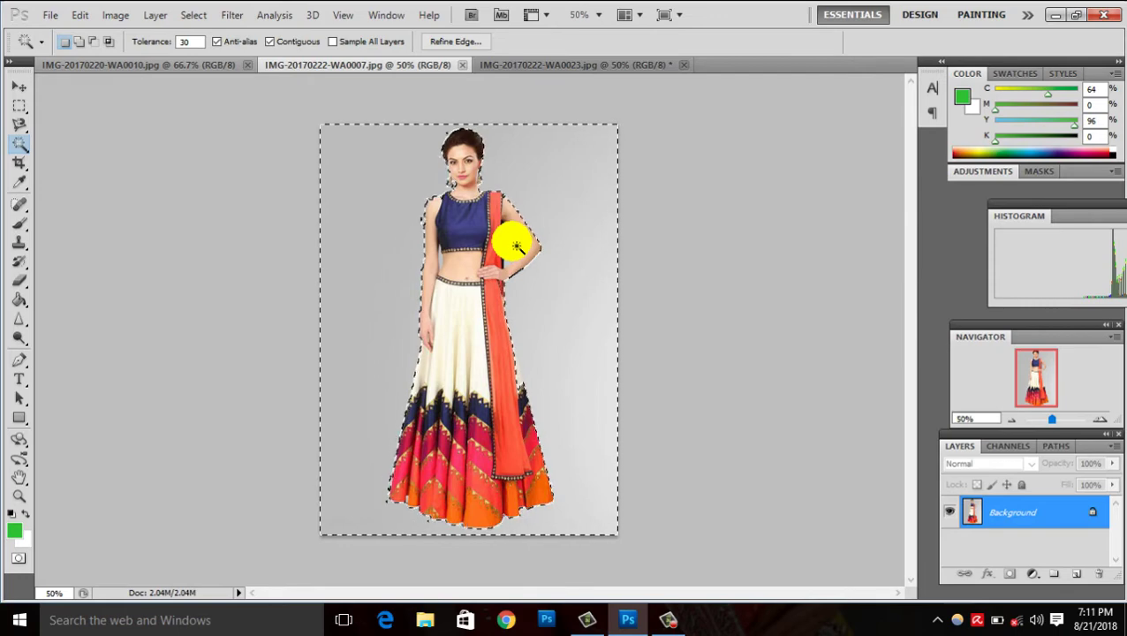
shift+click(526, 251)
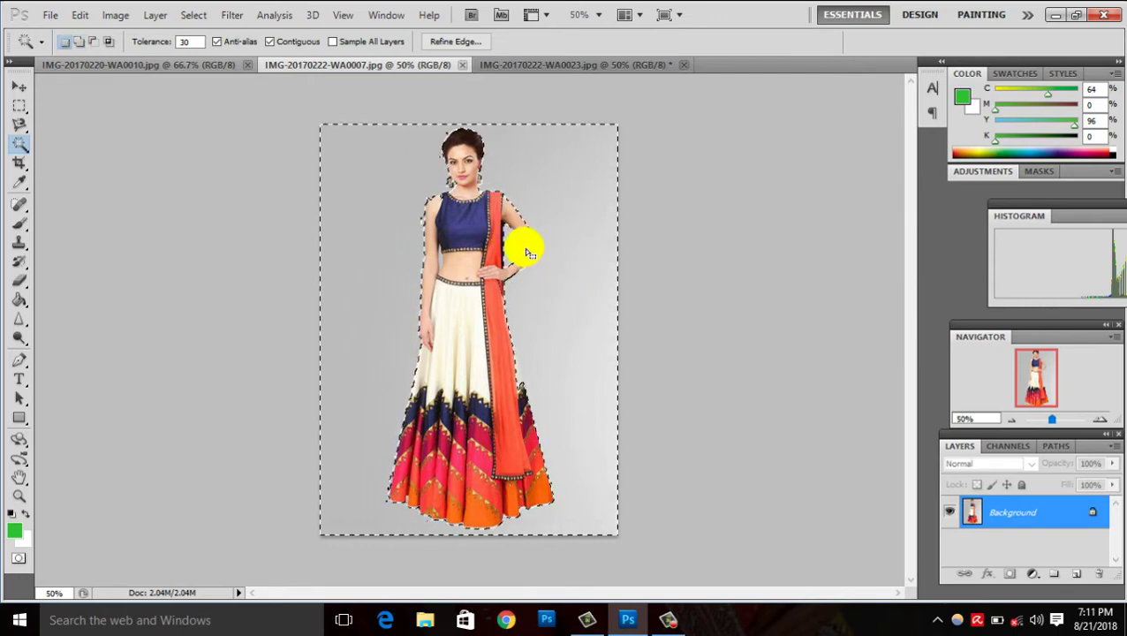
click(510, 290)
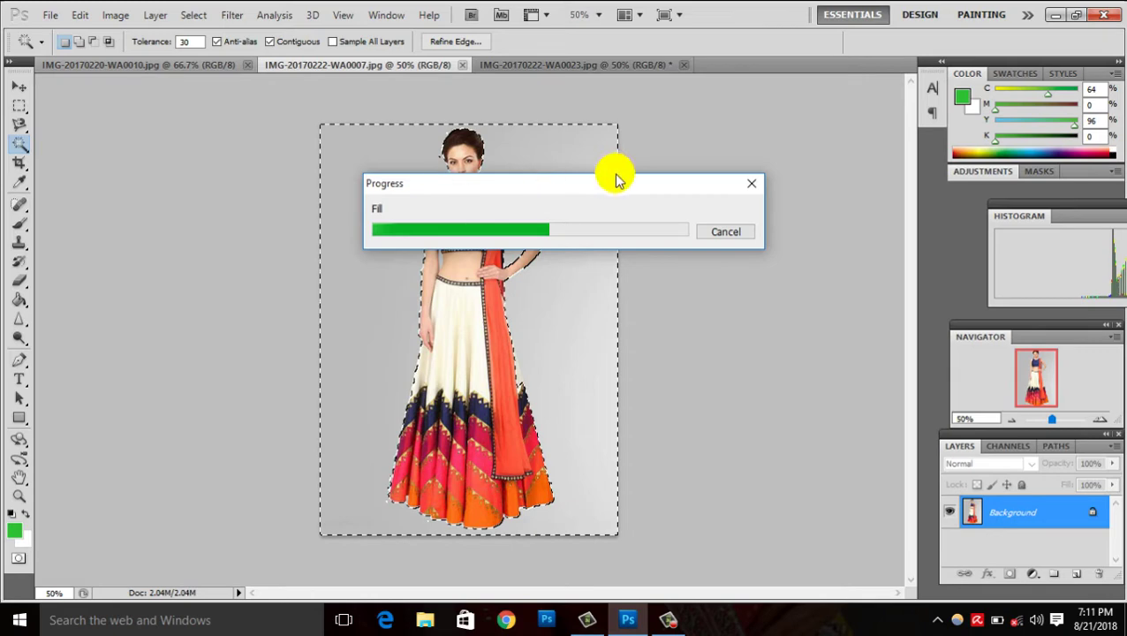
Step: Move the Fill progress dialog aside and cancel the Content-Aware fill
drag(617, 181, 664, 319)
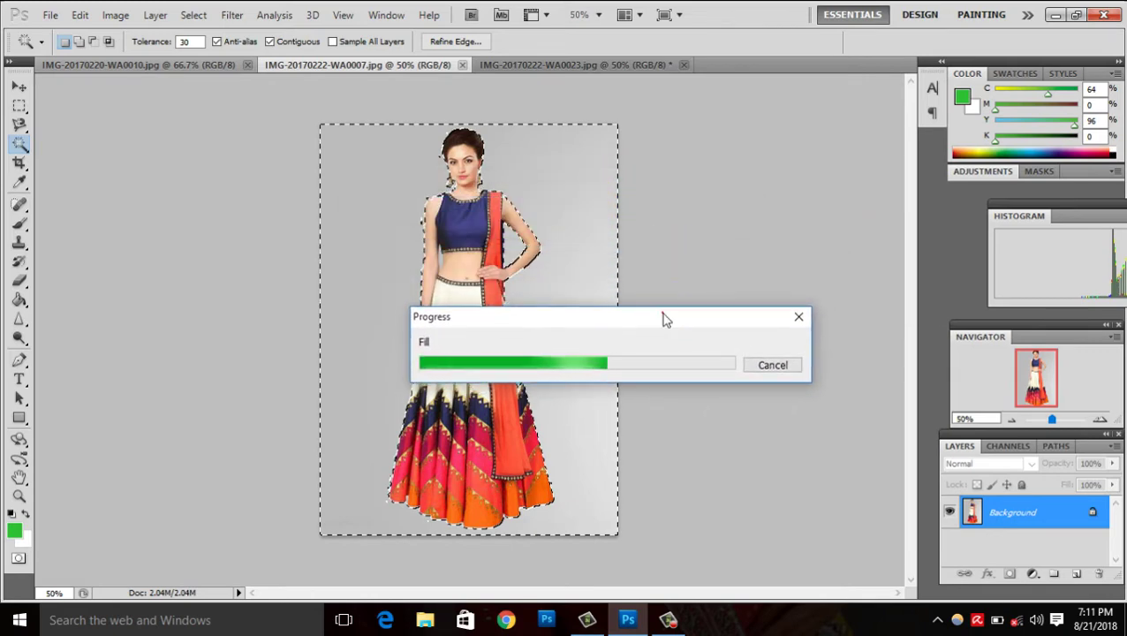
click(778, 394)
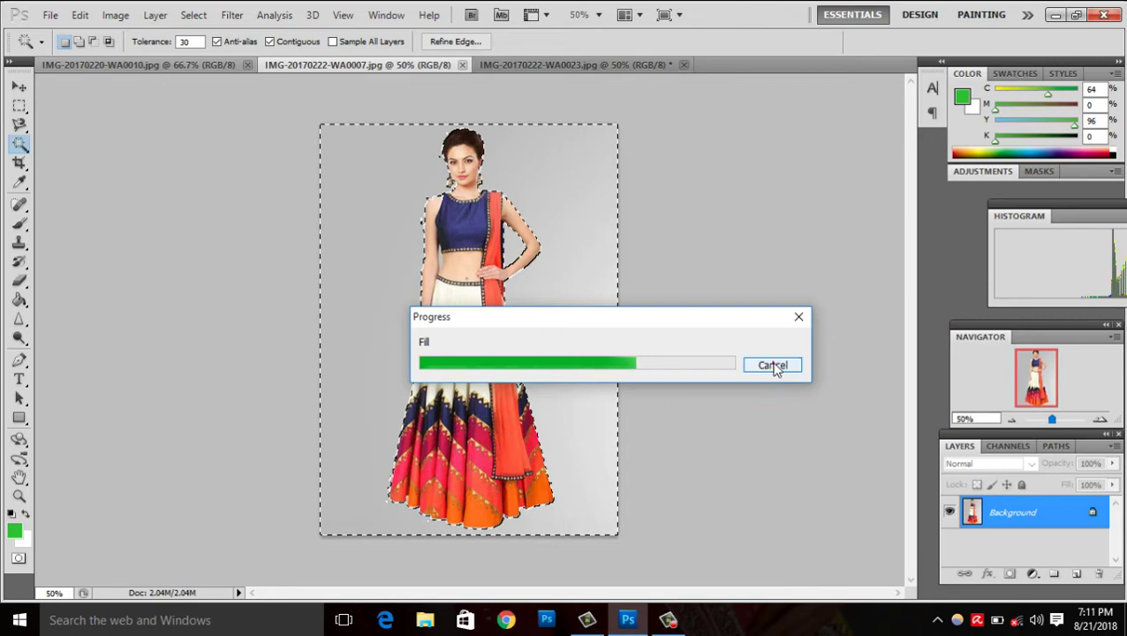
click(775, 366)
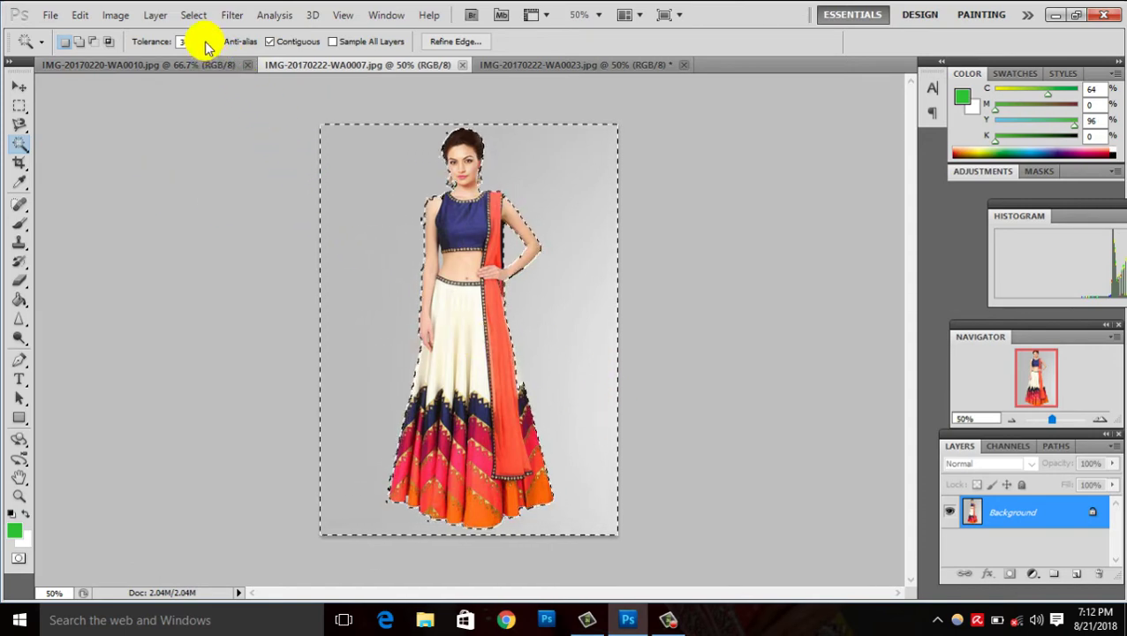
Step: Try selecting the lehenga photo's background at tolerance 80
text(10)
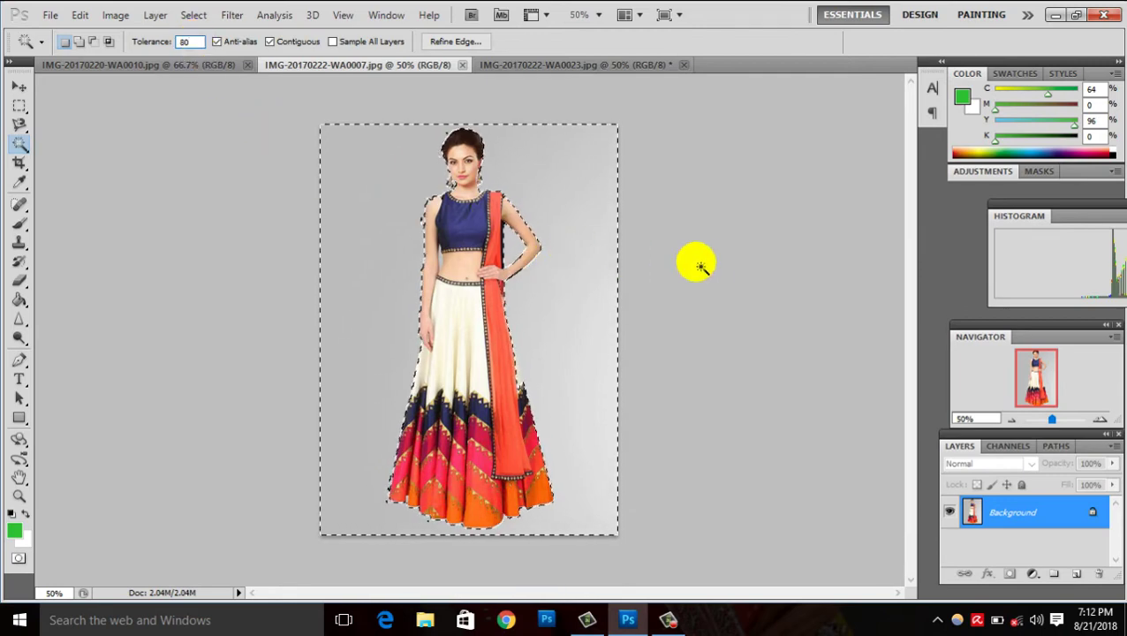
click(415, 157)
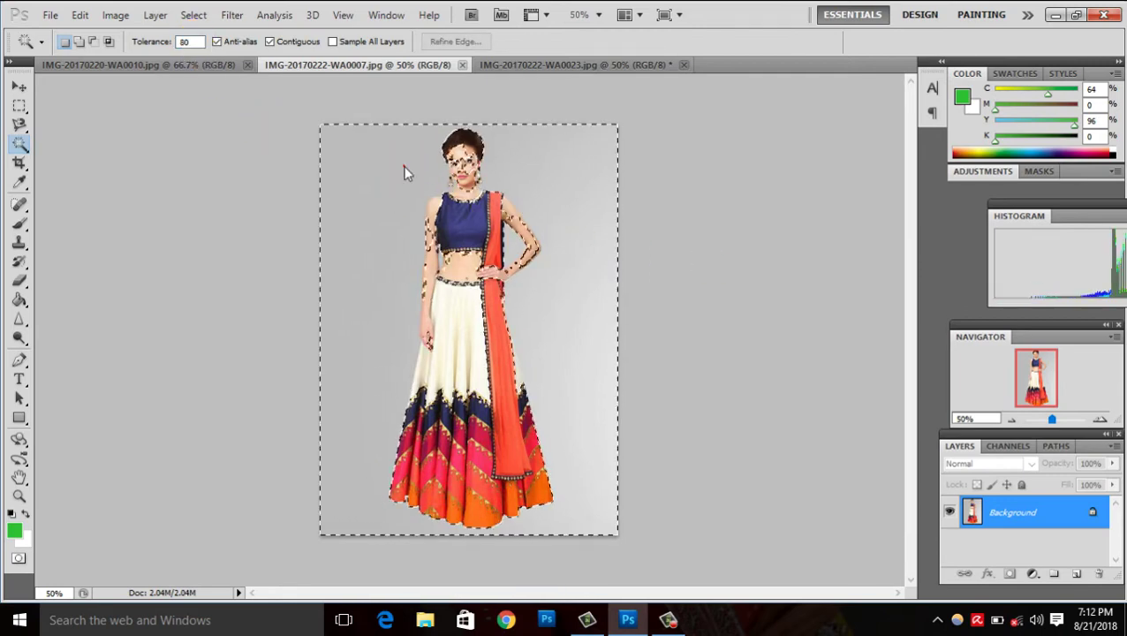
click(404, 165)
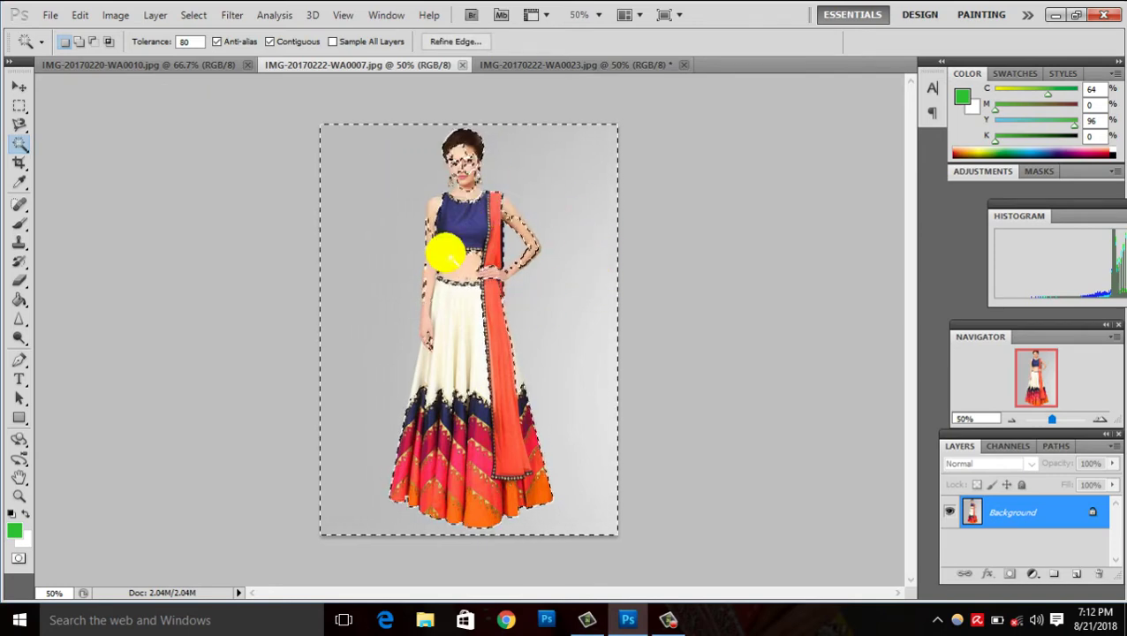
Step: Reselect the background at tolerance 55, then show IMG-20170220-WA0010.jpg
double_click(185, 42)
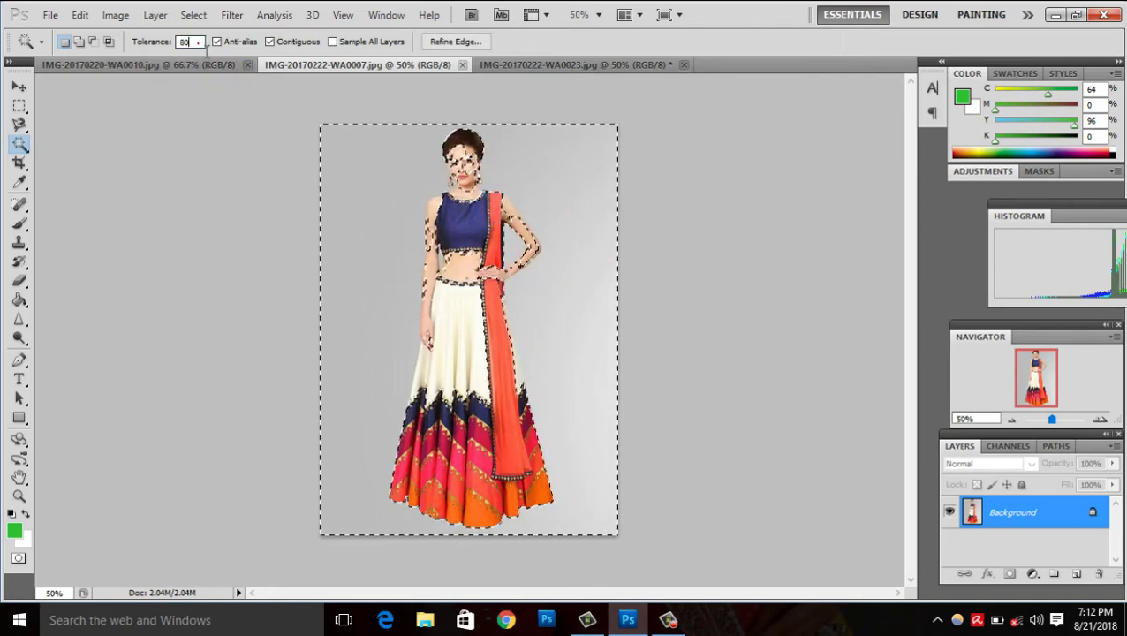
click(196, 42)
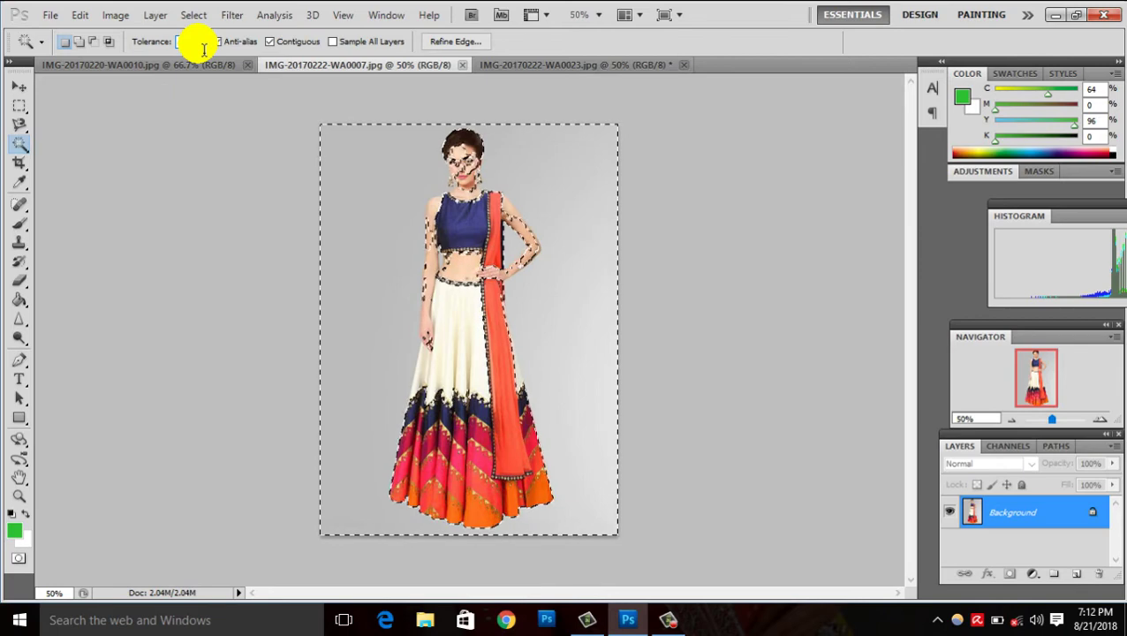
click(205, 50)
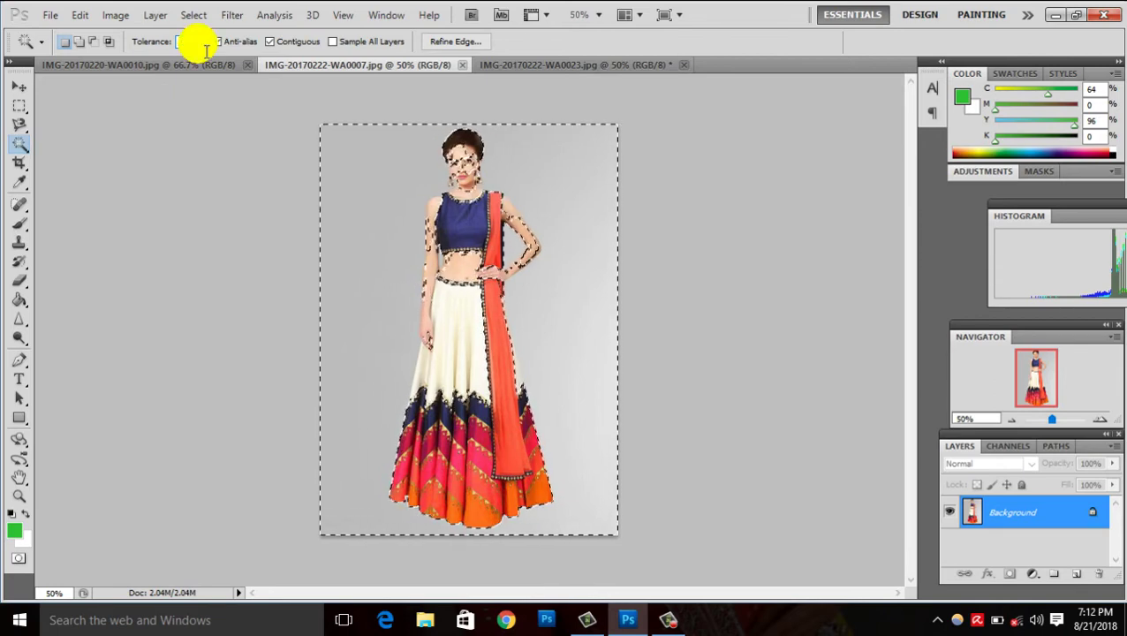
text(55)
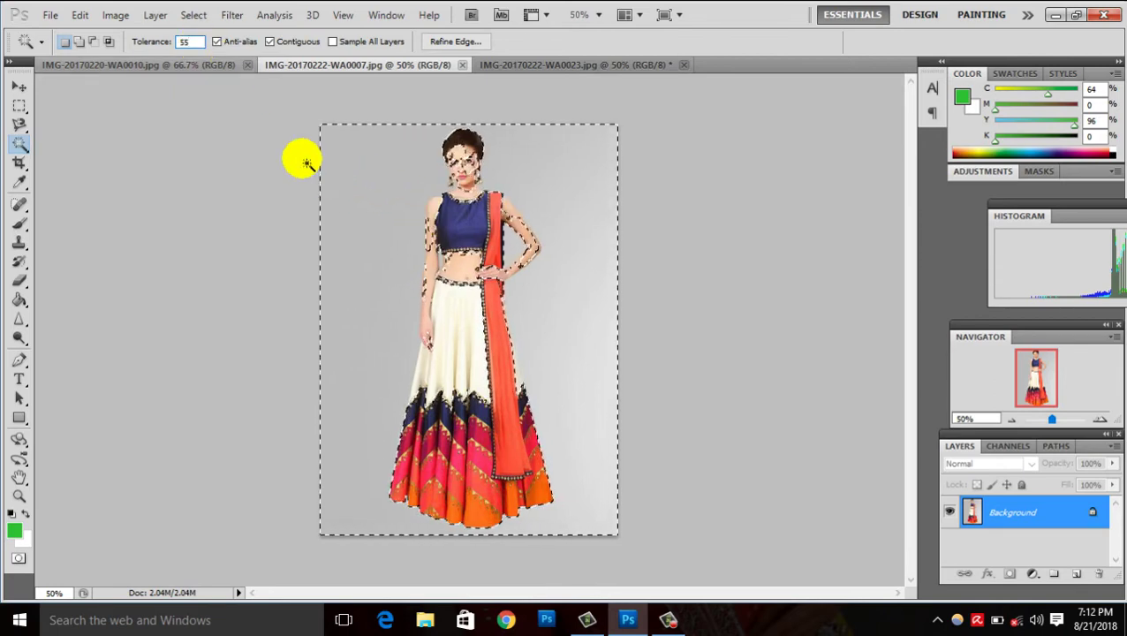
click(274, 148)
click(391, 171)
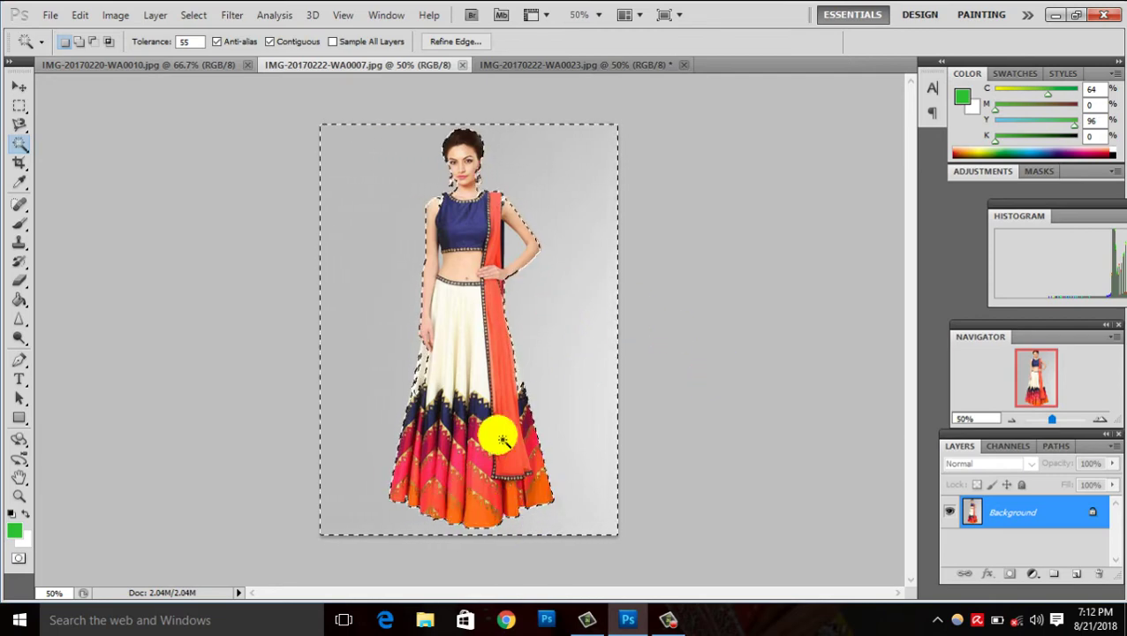
click(196, 66)
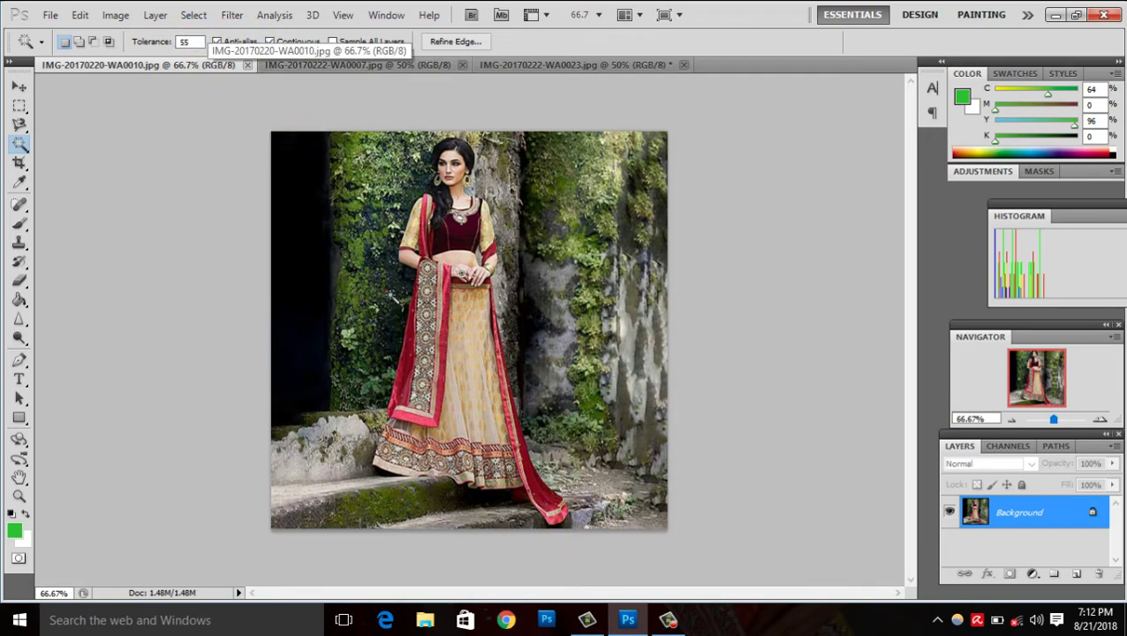
Step: Test Magic Wand selections on the dark background and bottom-left rocks, then deselect
click(365, 162)
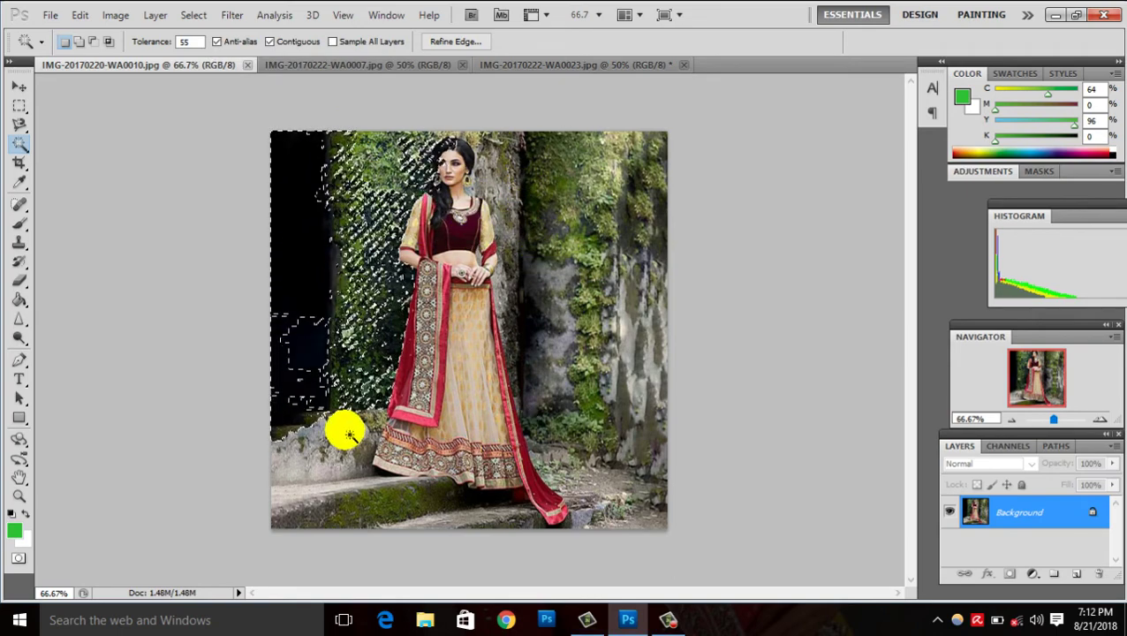
click(306, 469)
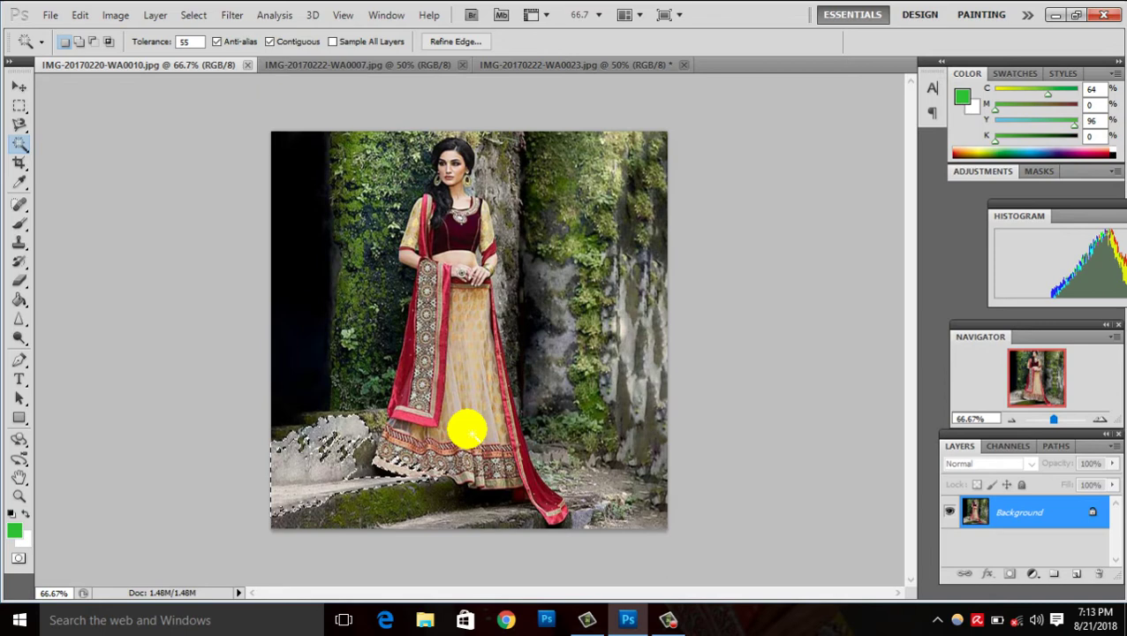
key(ctrl+d)
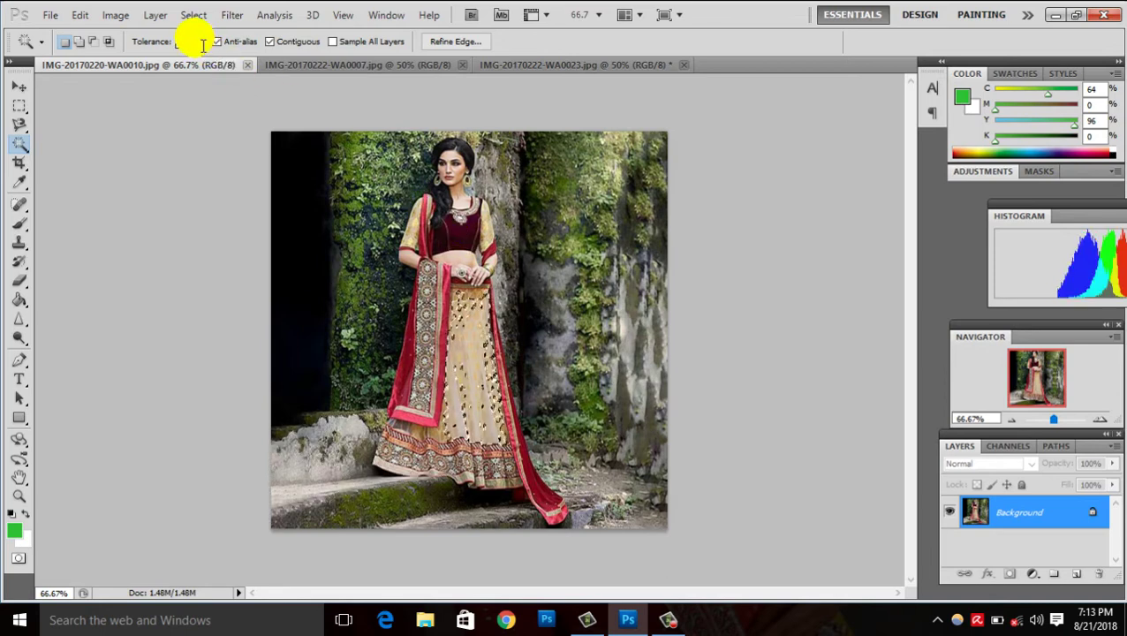
Step: Set tolerance to 20 and test selections on foliage, skirt and the right-hand rock
click(203, 46)
text(20)
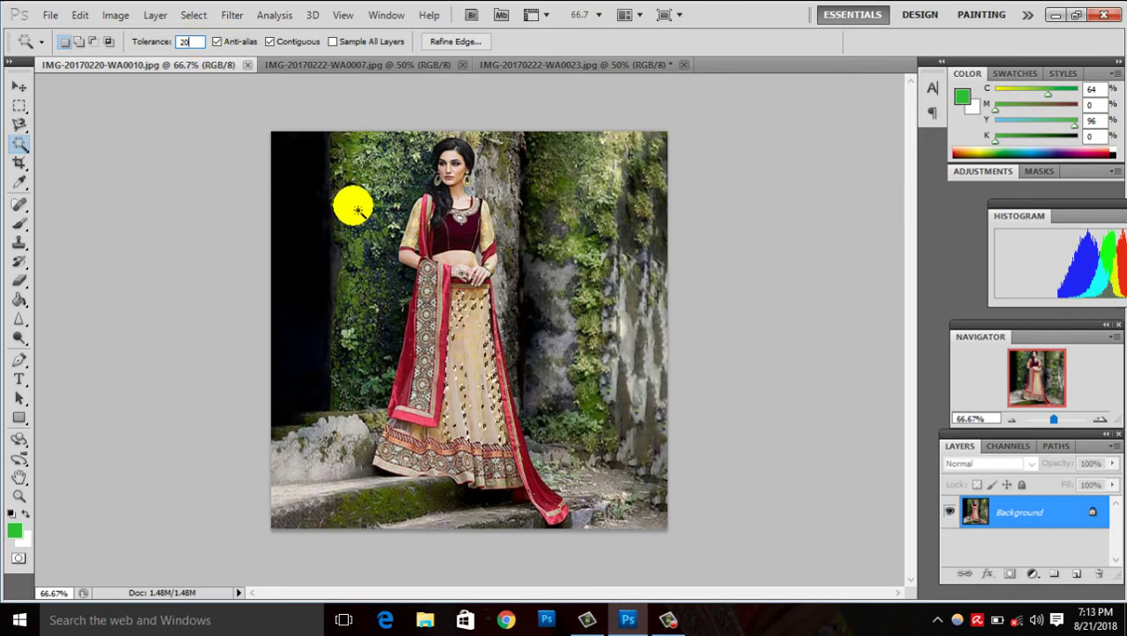
click(357, 211)
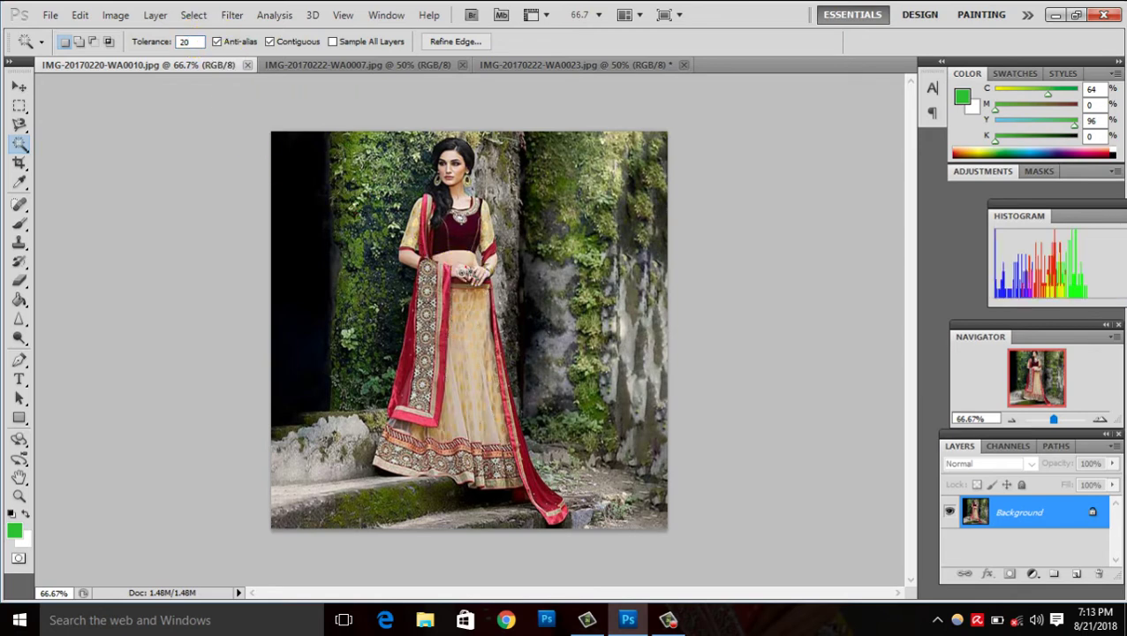
click(478, 344)
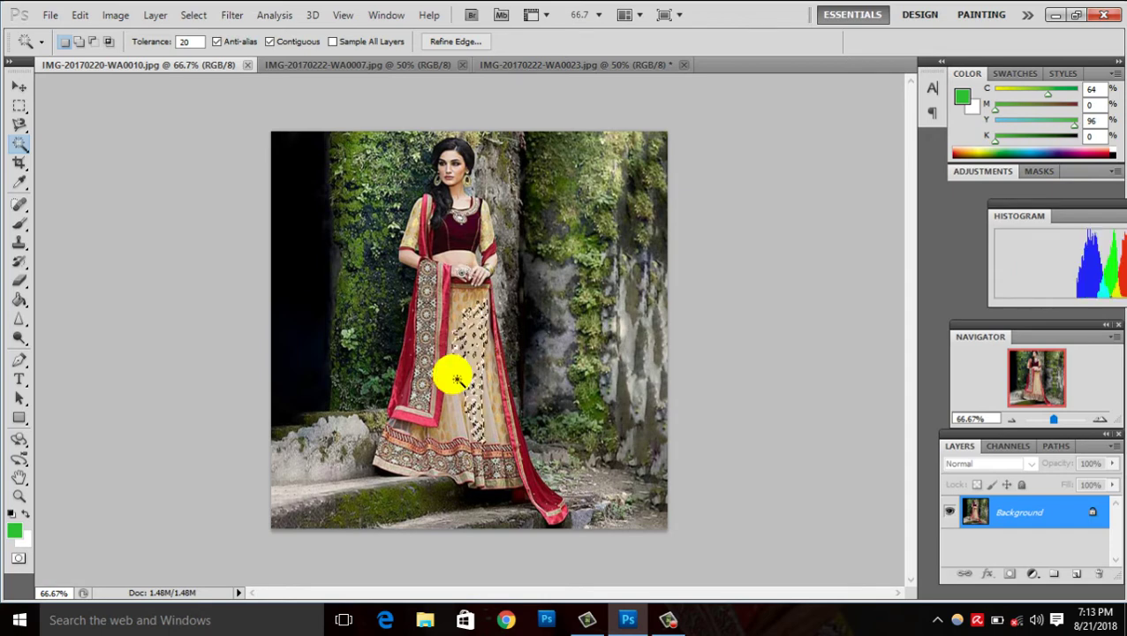
click(621, 336)
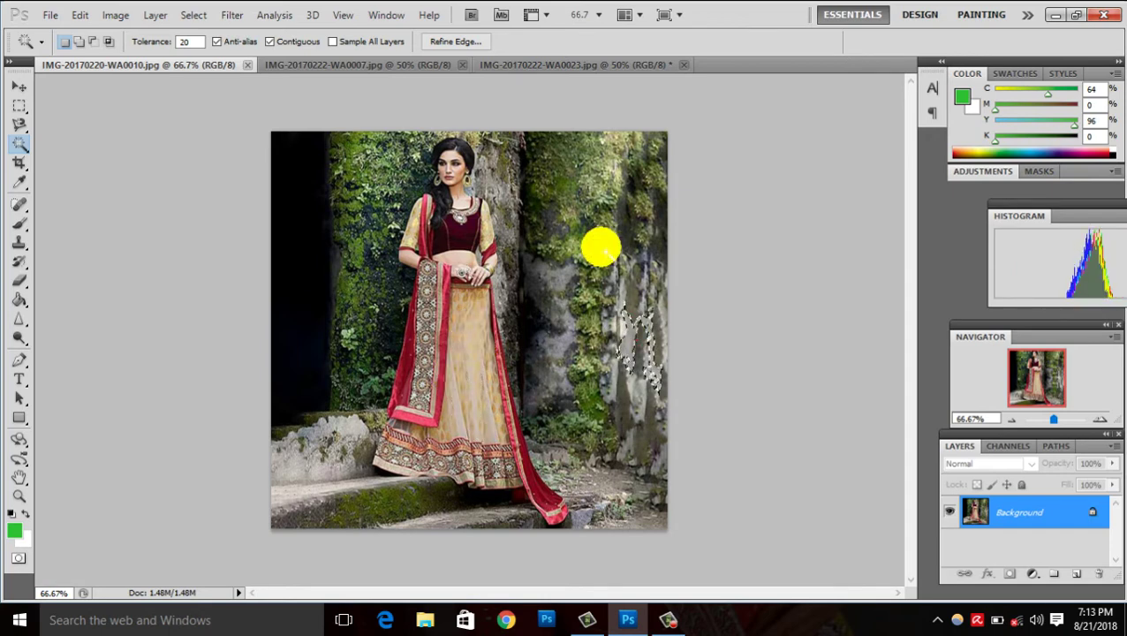
click(601, 247)
click(599, 171)
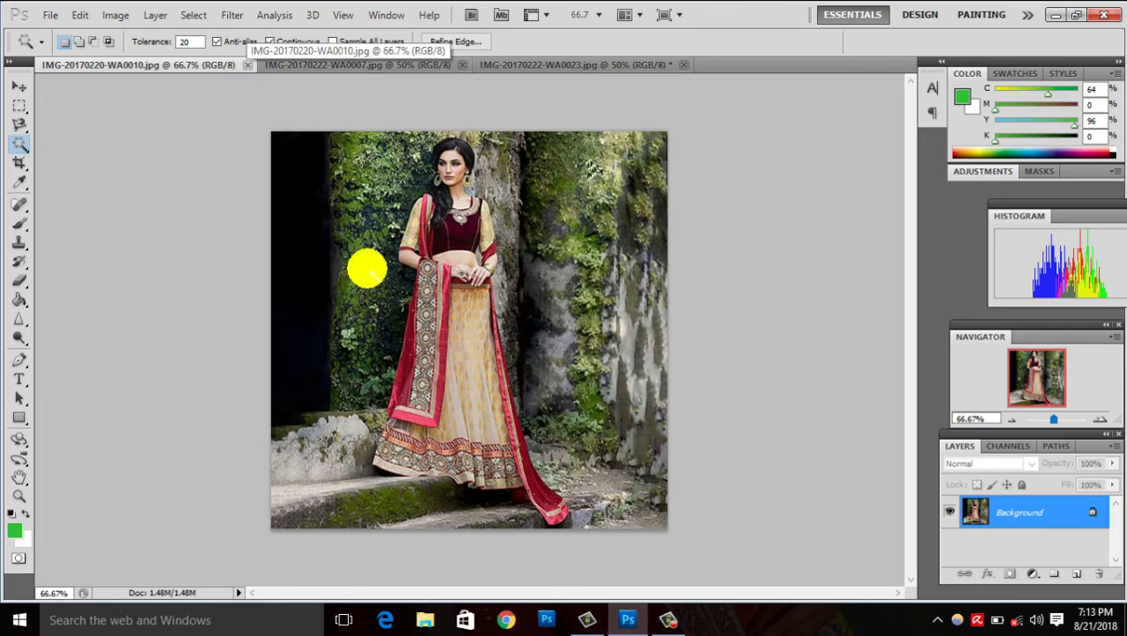
click(26, 151)
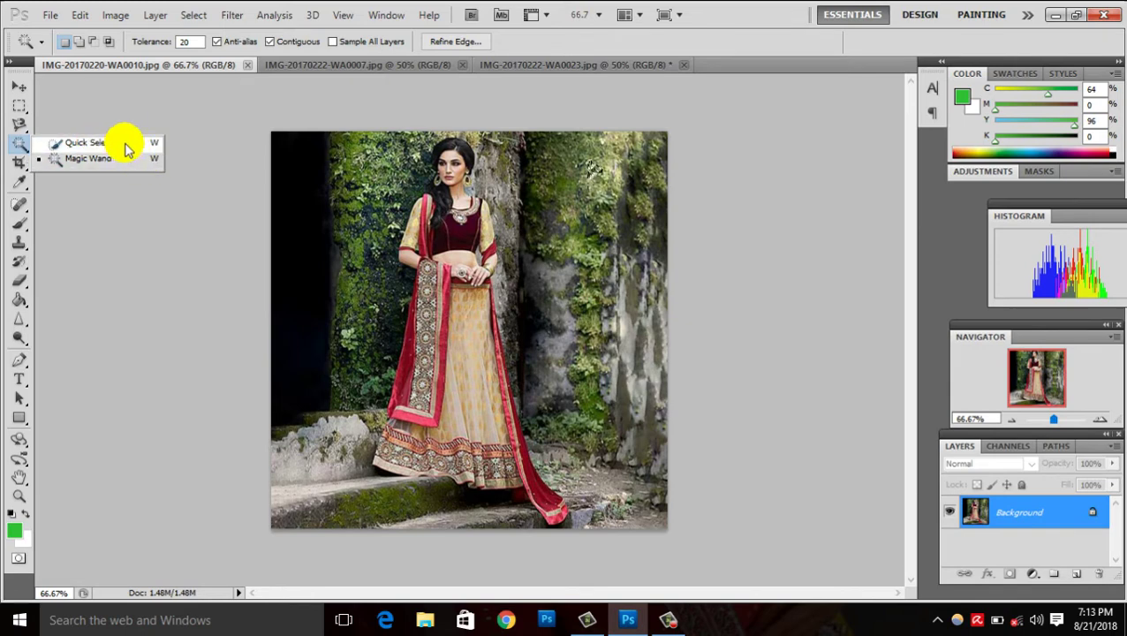
Step: Choose the Quick Selection tool and switch to the blue-gown photo
click(88, 142)
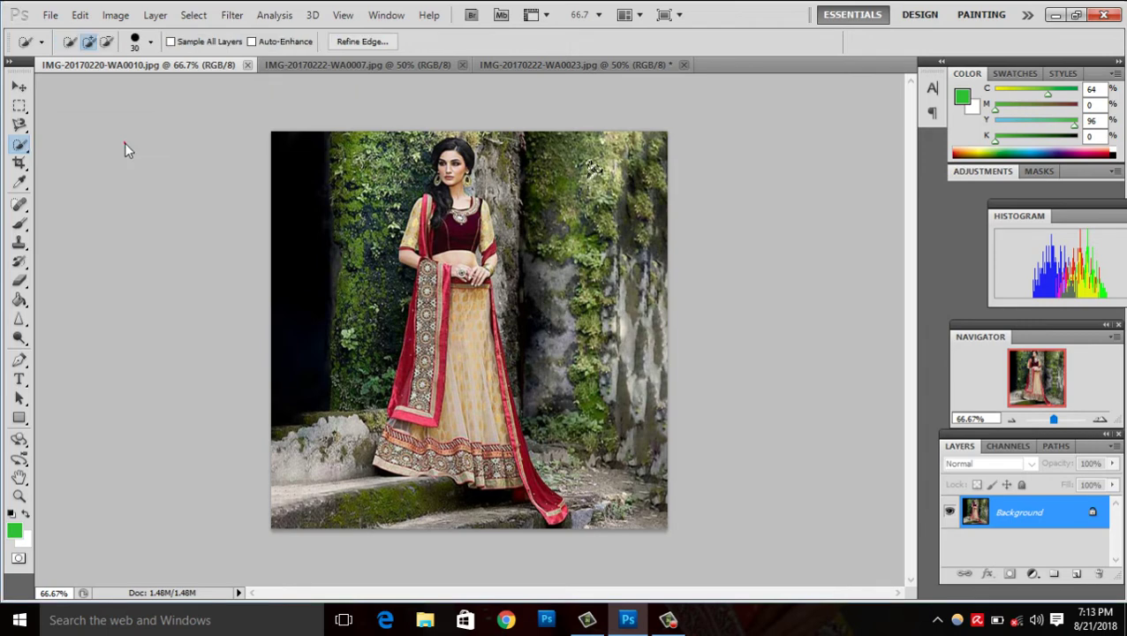
click(363, 63)
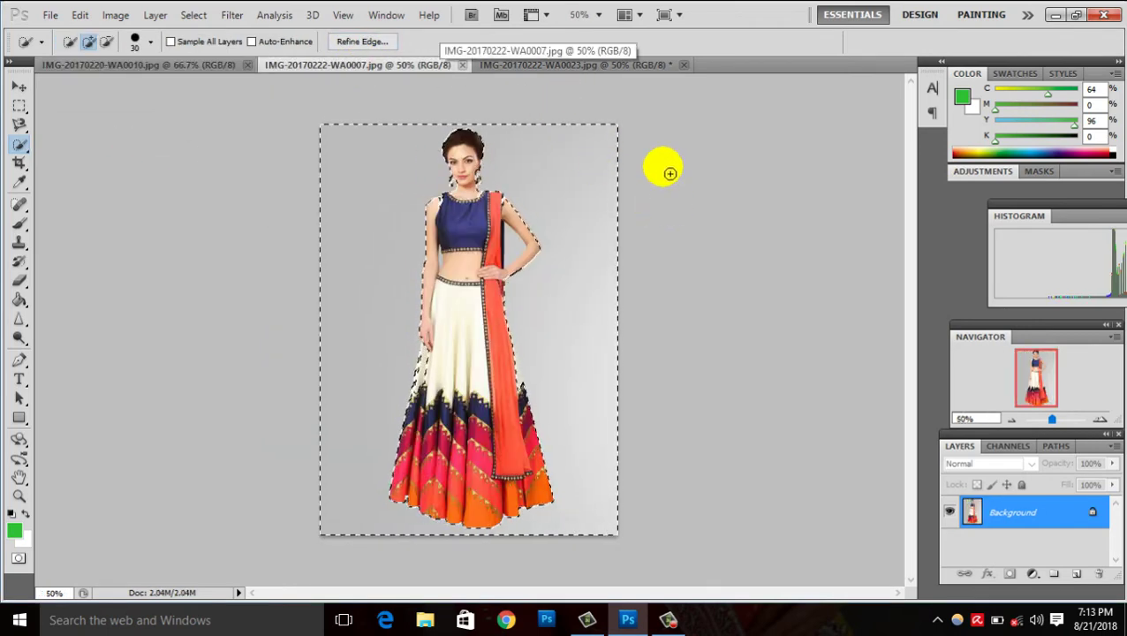
click(585, 66)
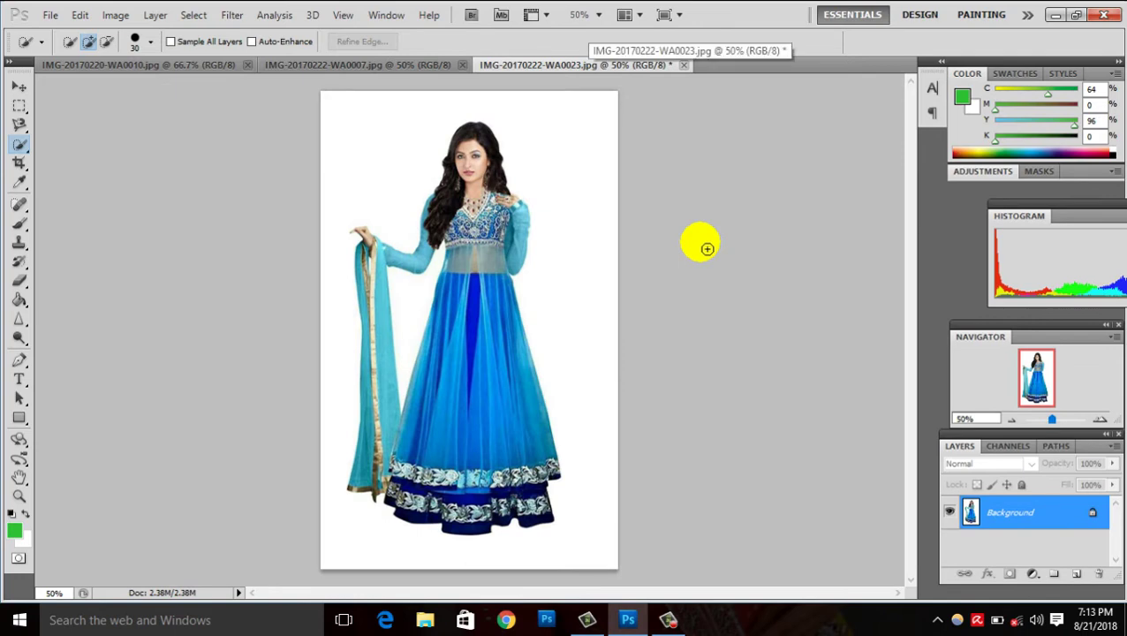
Step: Zoom the blue-gown photo to 100% and scroll up to the model's head
key(ctrl+plus)
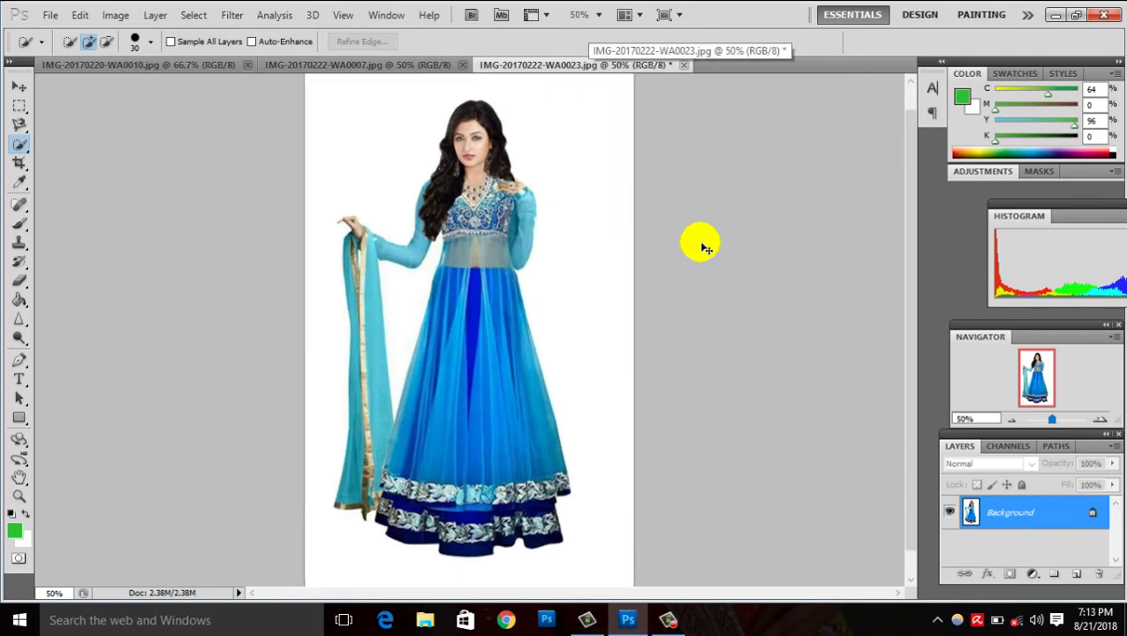
key(ctrl+plus)
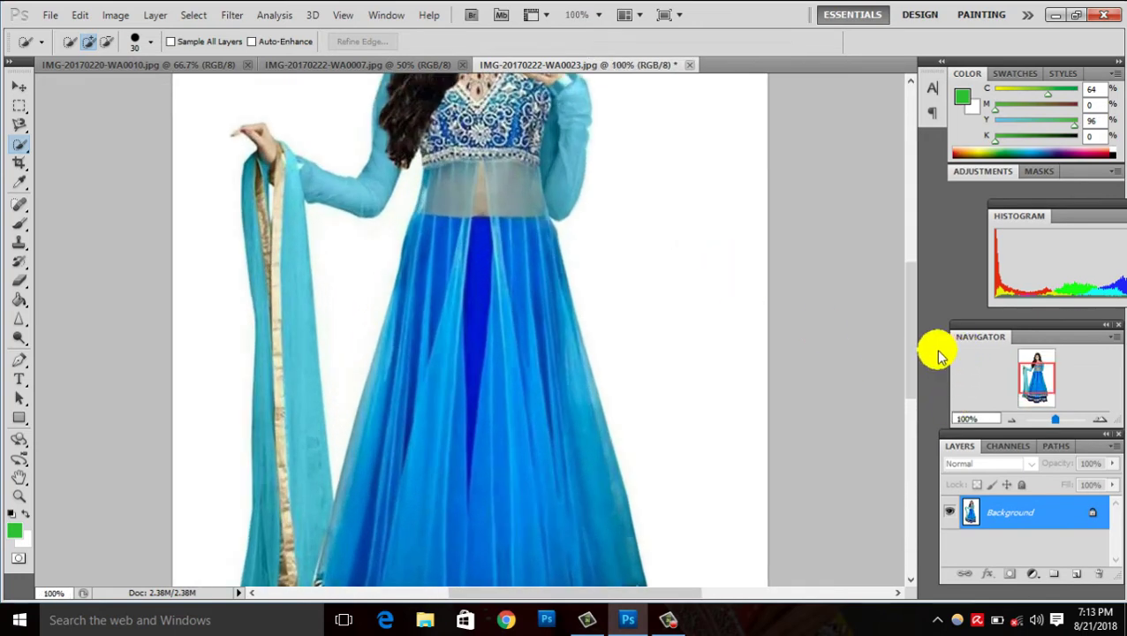
click(912, 341)
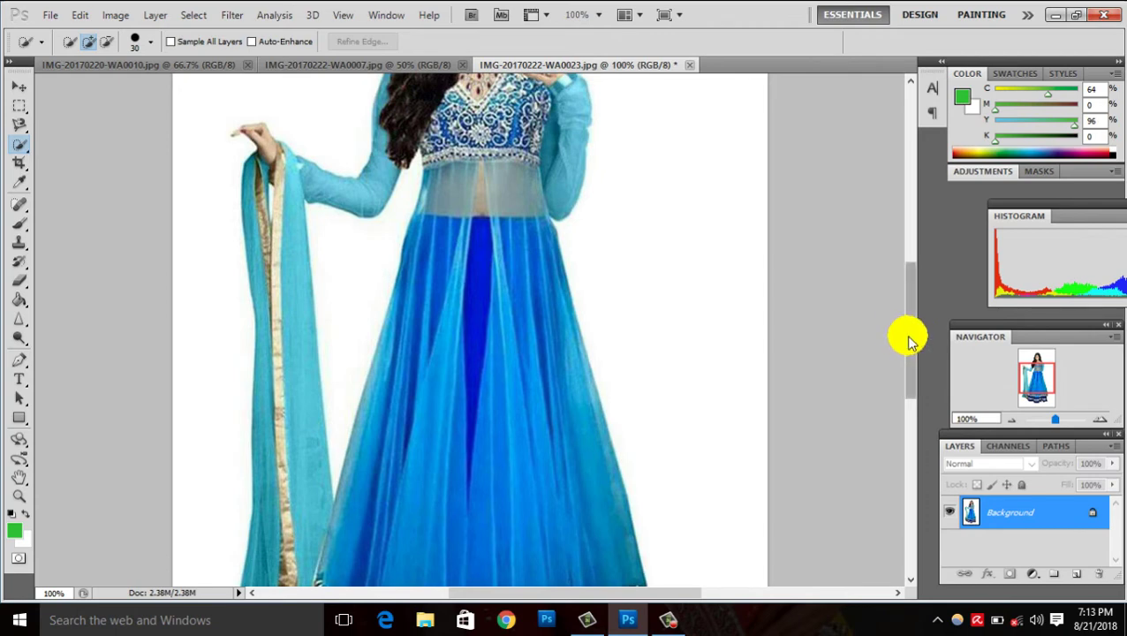
drag(910, 336, 901, 249)
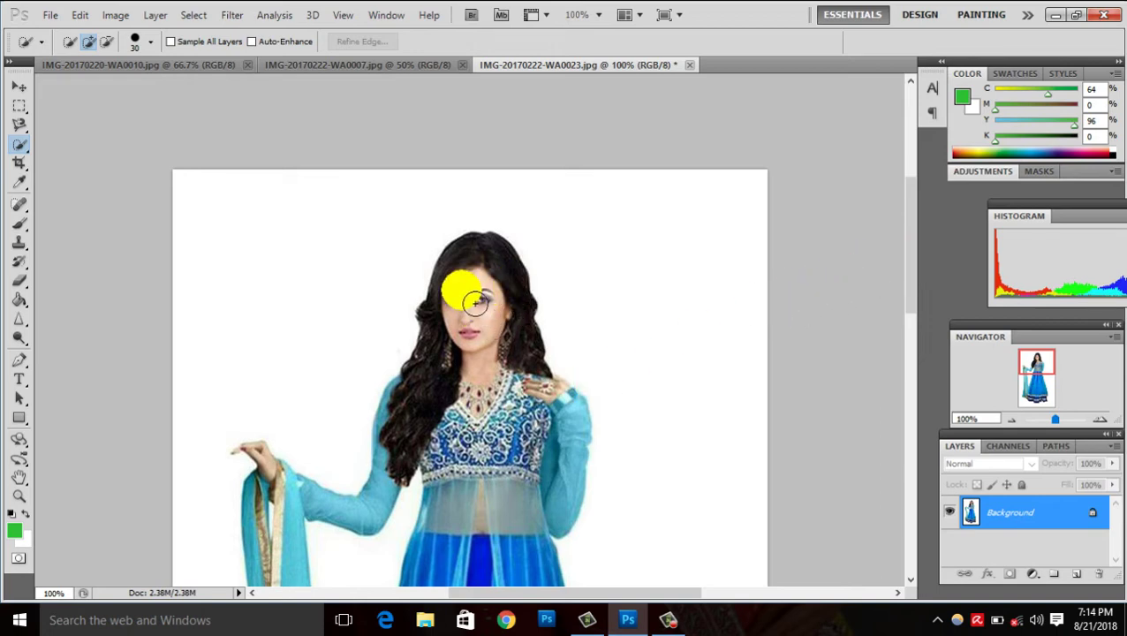
Step: Paint a Quick Selection over the model's face, hair and right hair edge
drag(475, 303, 453, 274)
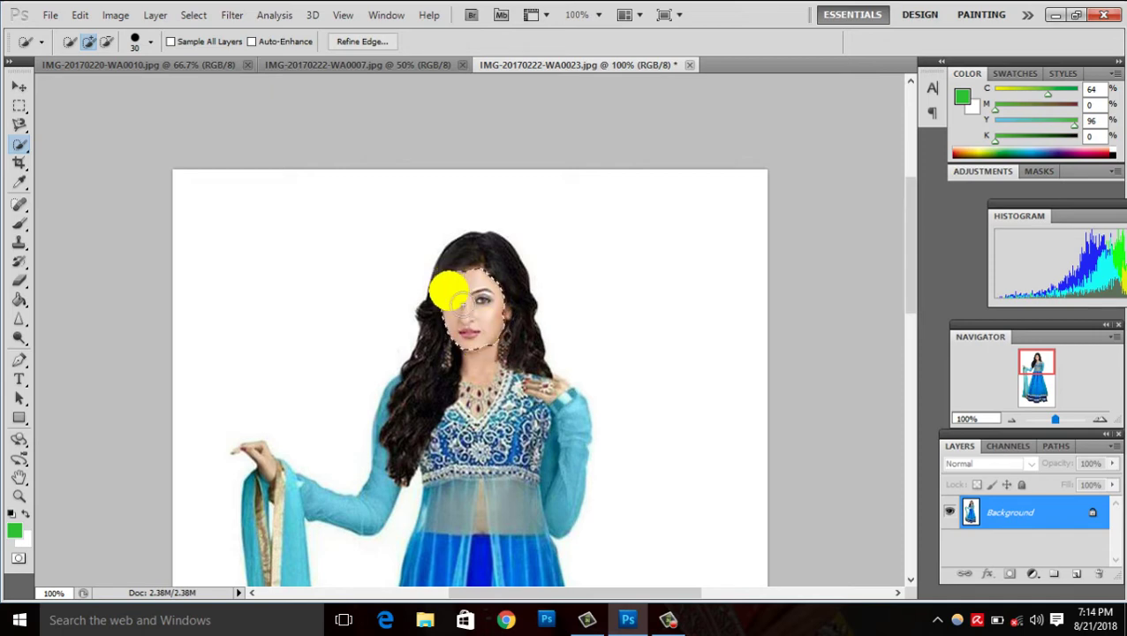
mouse_move(448, 285)
mouse_down()
mouse_move(477, 304)
mouse_move(480, 354)
mouse_up()
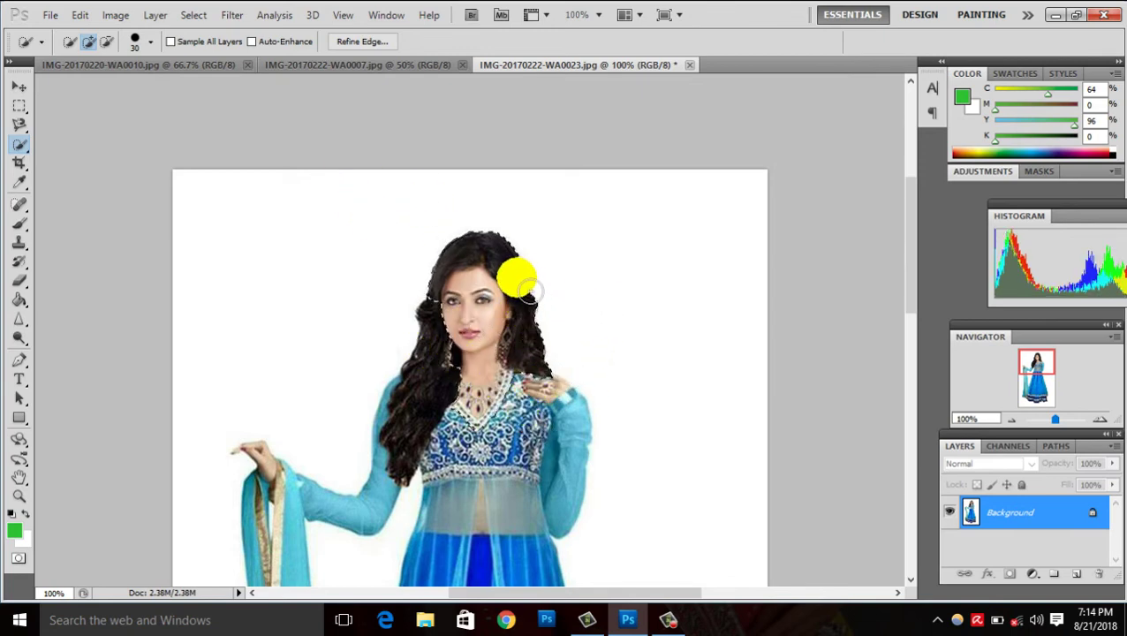
drag(529, 299, 469, 365)
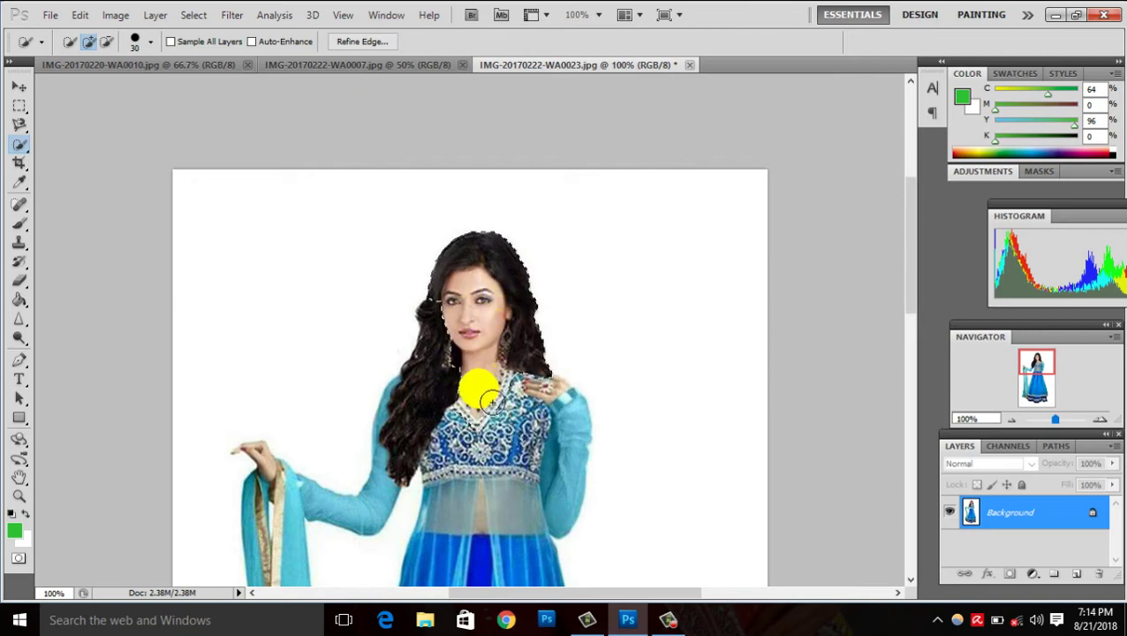
Step: Alt-subtract the neck, necklace, chest, chin and hair-edge areas from the face selection
key(alt)
mouse_move(491, 401)
mouse_down()
mouse_move(477, 405)
mouse_move(516, 394)
mouse_up()
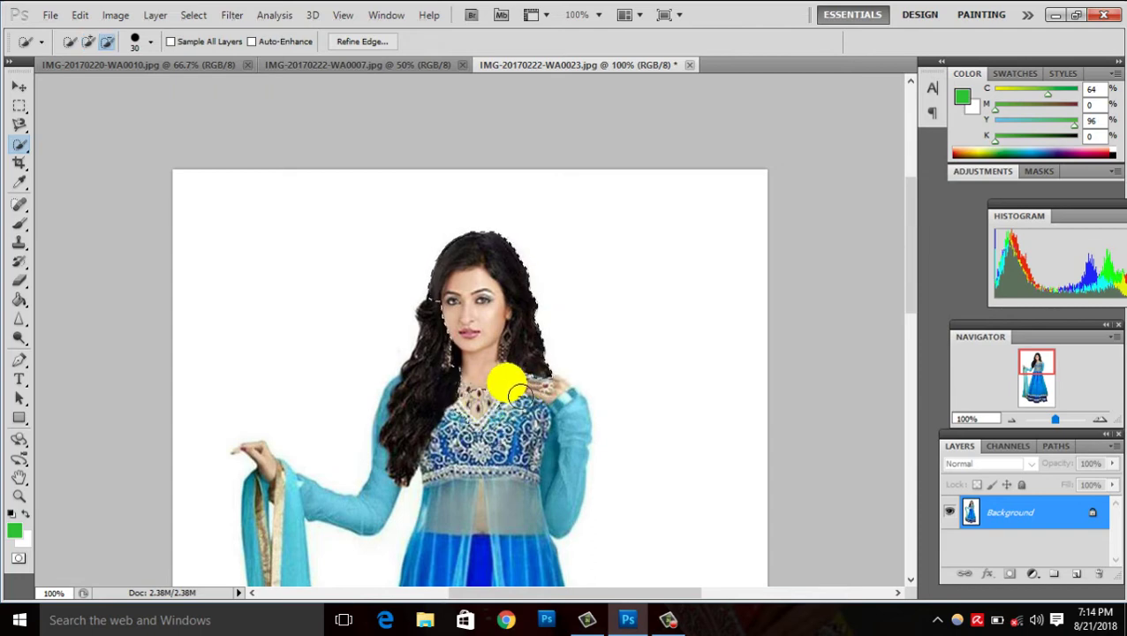
mouse_move(466, 387)
mouse_down()
mouse_move(468, 426)
mouse_move(478, 394)
mouse_up()
mouse_move(548, 304)
mouse_down()
mouse_move(523, 251)
mouse_move(495, 246)
mouse_move(493, 233)
mouse_move(471, 254)
mouse_move(433, 254)
mouse_move(423, 271)
mouse_move(443, 313)
mouse_up()
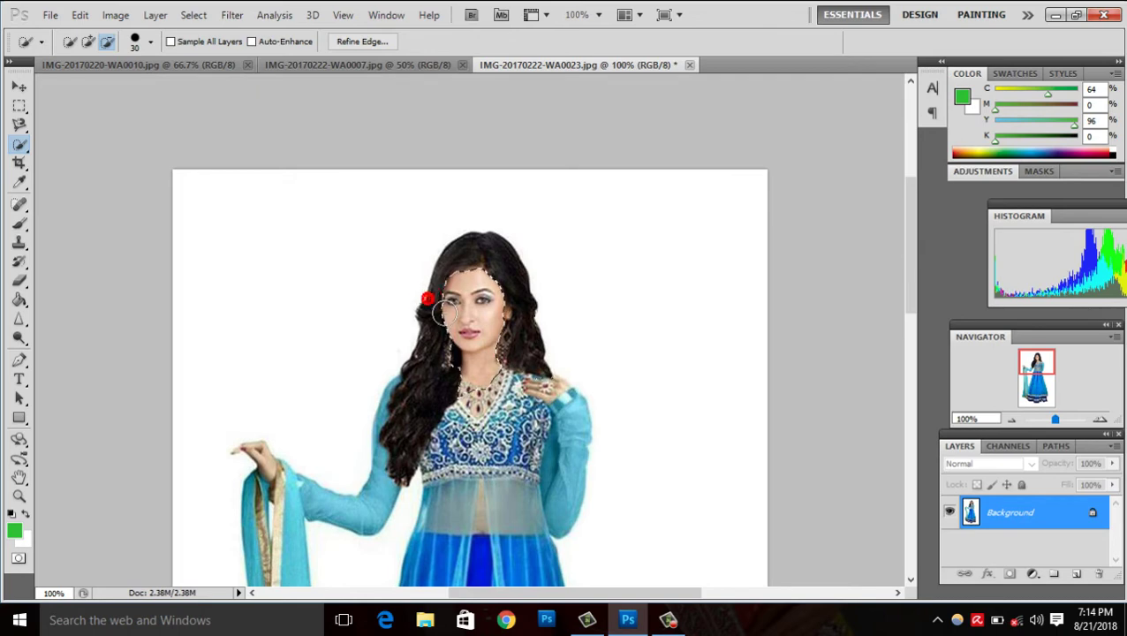
mouse_move(467, 357)
mouse_down()
mouse_move(482, 370)
mouse_move(461, 393)
mouse_up()
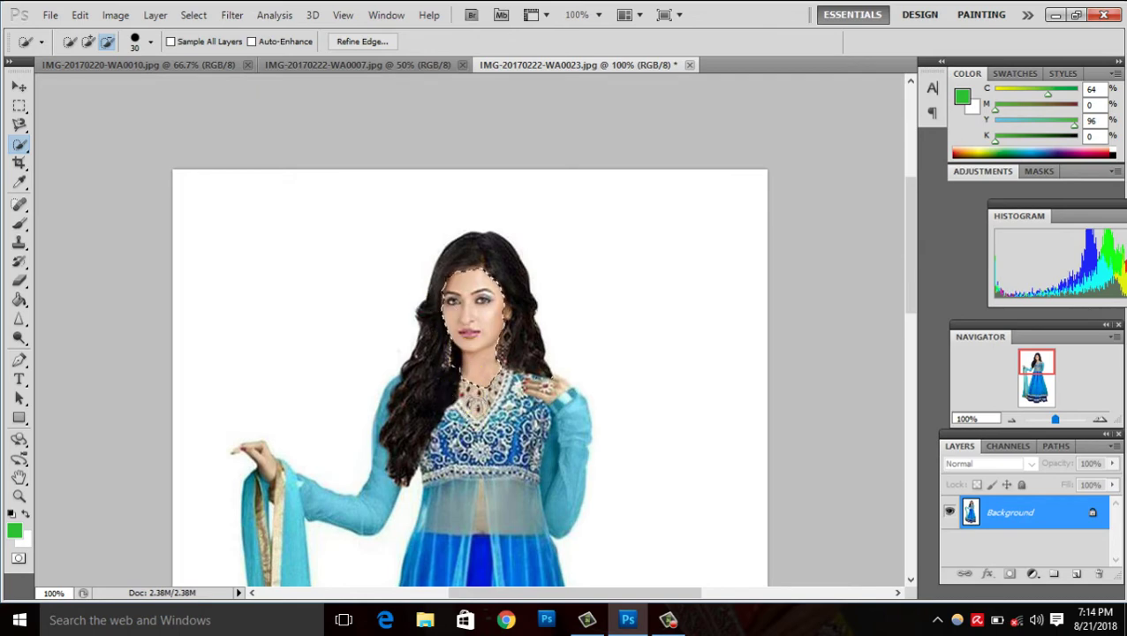
drag(531, 425, 491, 380)
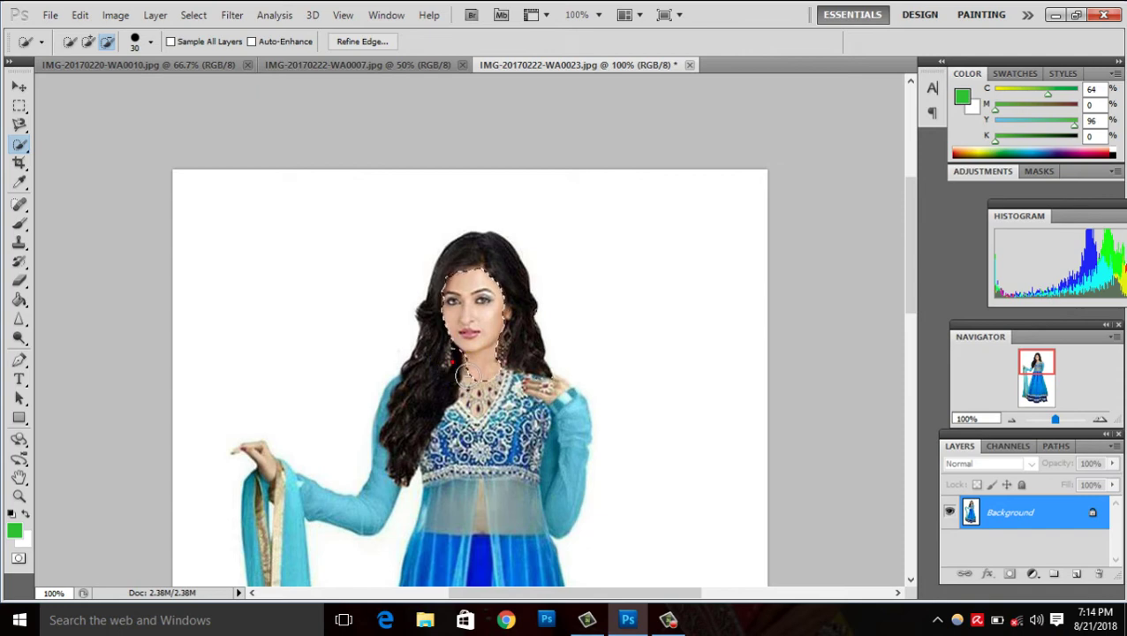
drag(467, 362, 478, 370)
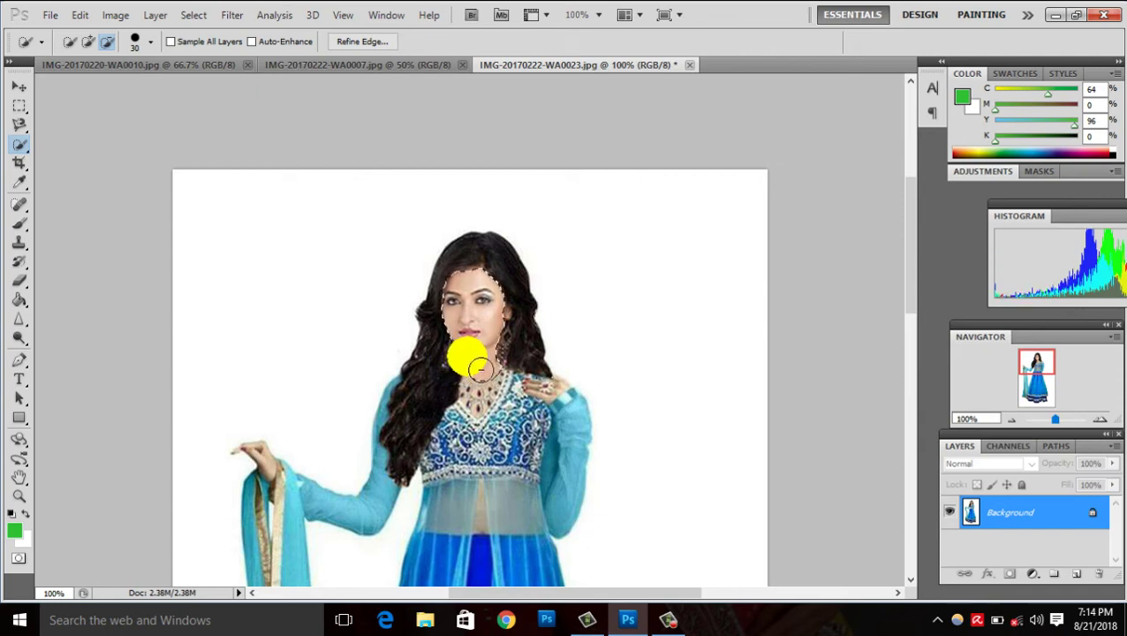
drag(468, 364, 486, 347)
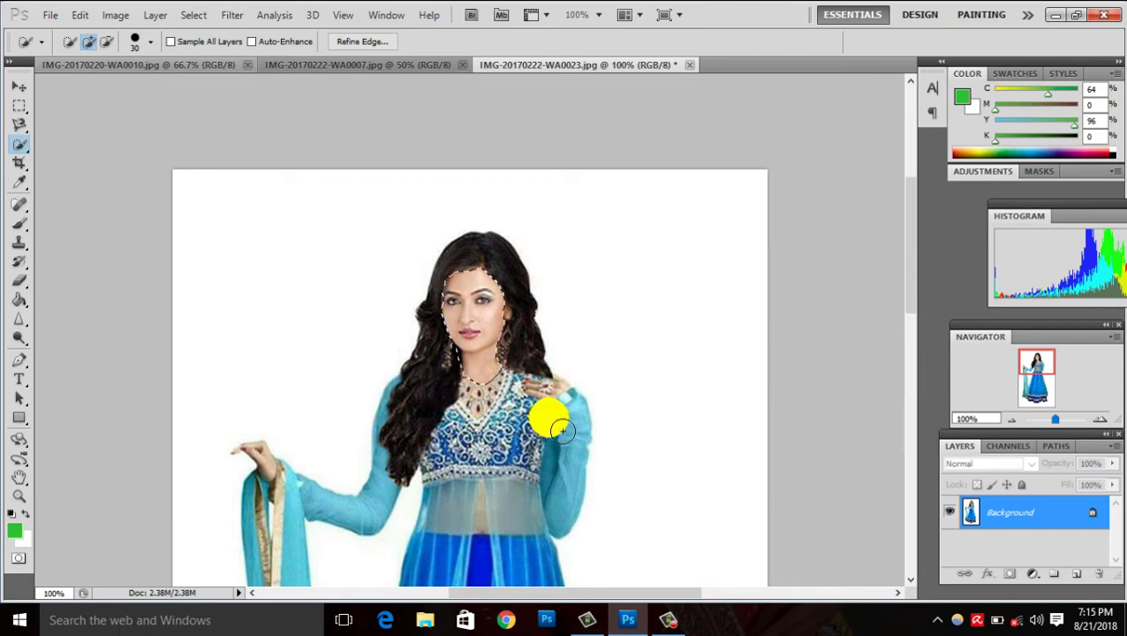
Step: Reduce the Quick Selection brush size to 5 px
click(133, 43)
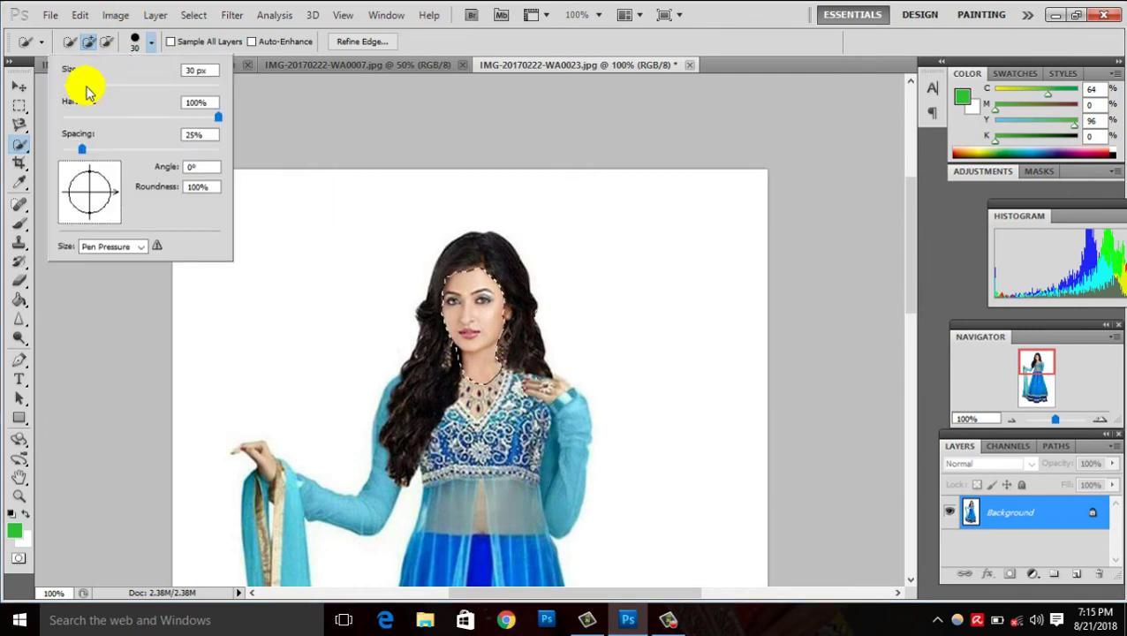
drag(86, 85, 68, 91)
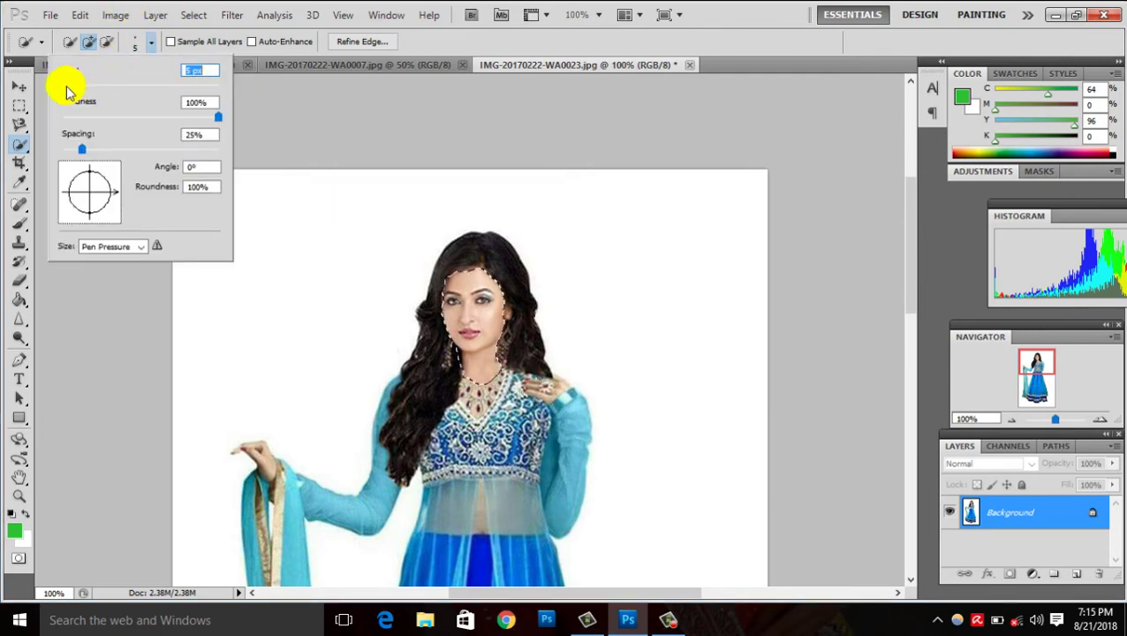
click(471, 287)
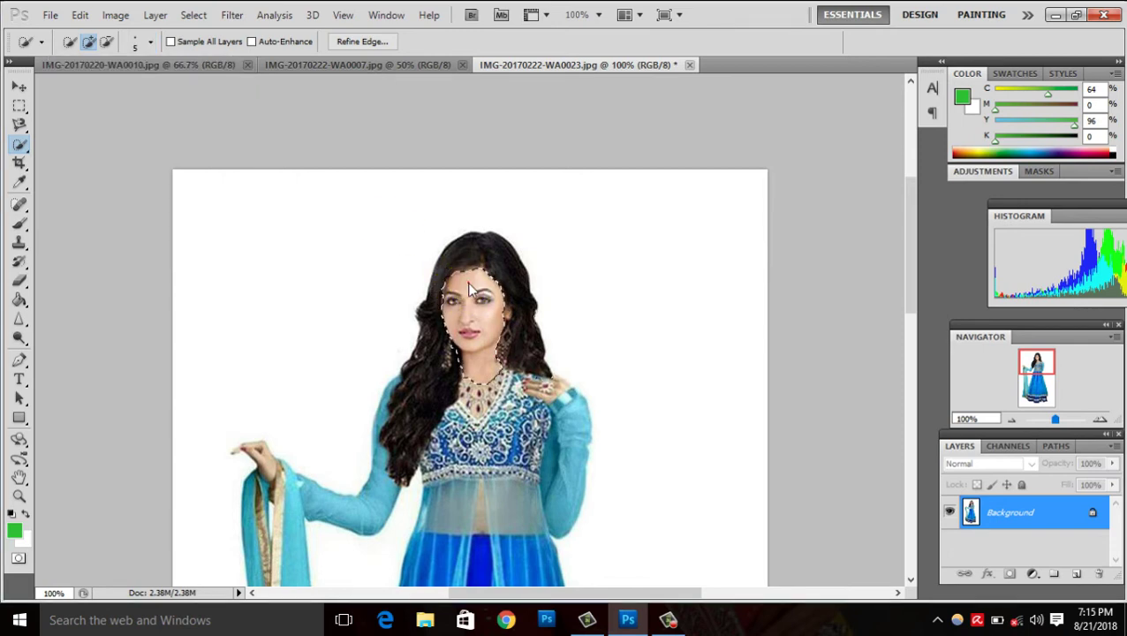
Step: Add the hair left of the face and the neck area to the selection
click(490, 301)
click(488, 329)
mouse_move(488, 331)
mouse_down()
mouse_move(453, 322)
mouse_move(500, 403)
mouse_move(498, 428)
mouse_up()
drag(460, 289, 447, 290)
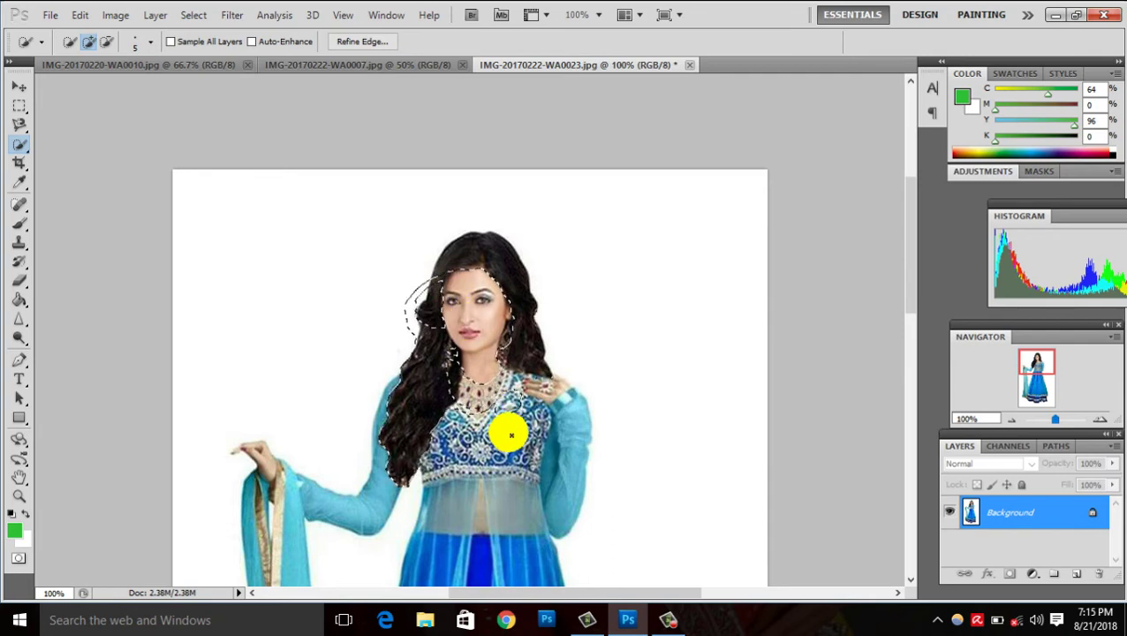
Step: Subtract the chest area and stray loop left of the face, trimming along the left hair edge
key(alt)
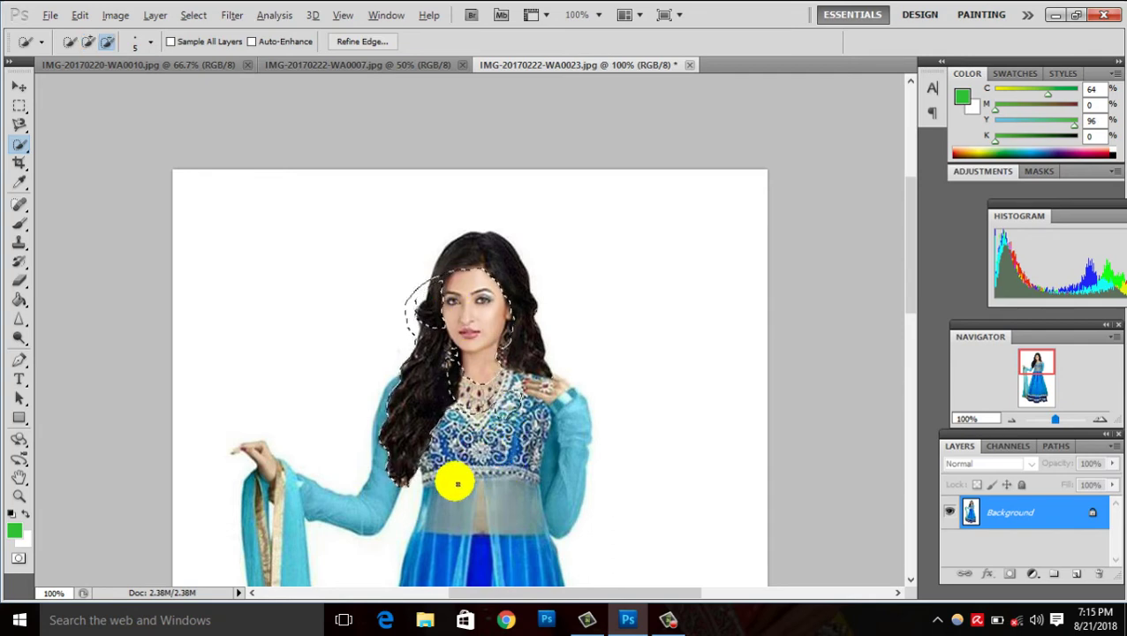
mouse_move(468, 401)
mouse_down()
mouse_move(510, 415)
mouse_move(505, 378)
mouse_move(463, 339)
mouse_up()
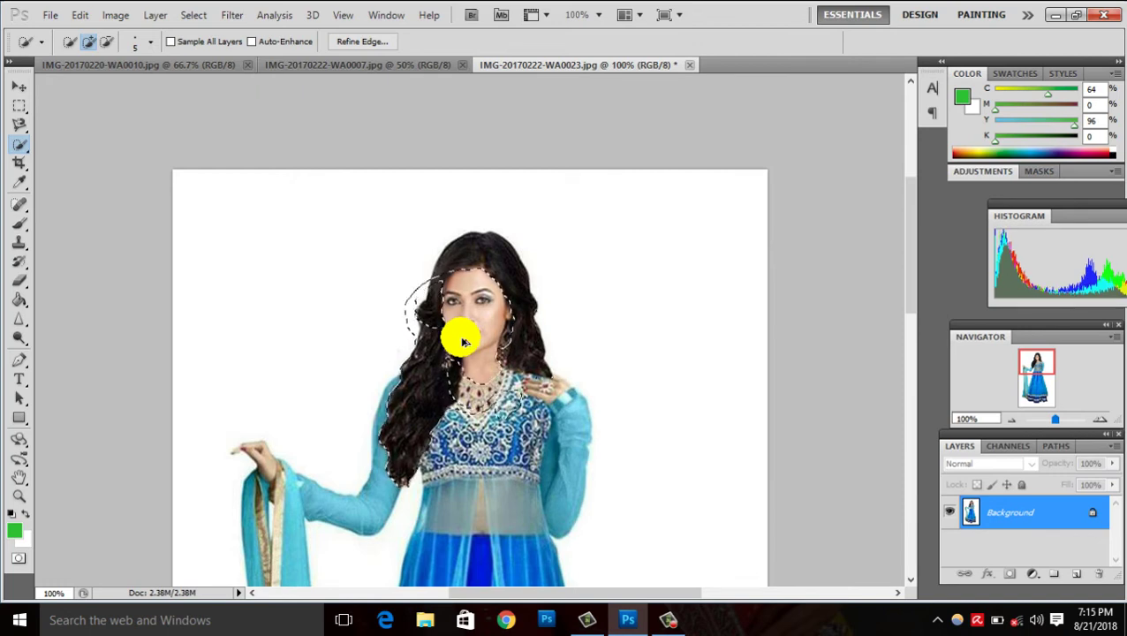
mouse_move(463, 342)
mouse_down()
mouse_move(478, 321)
mouse_move(506, 337)
mouse_up()
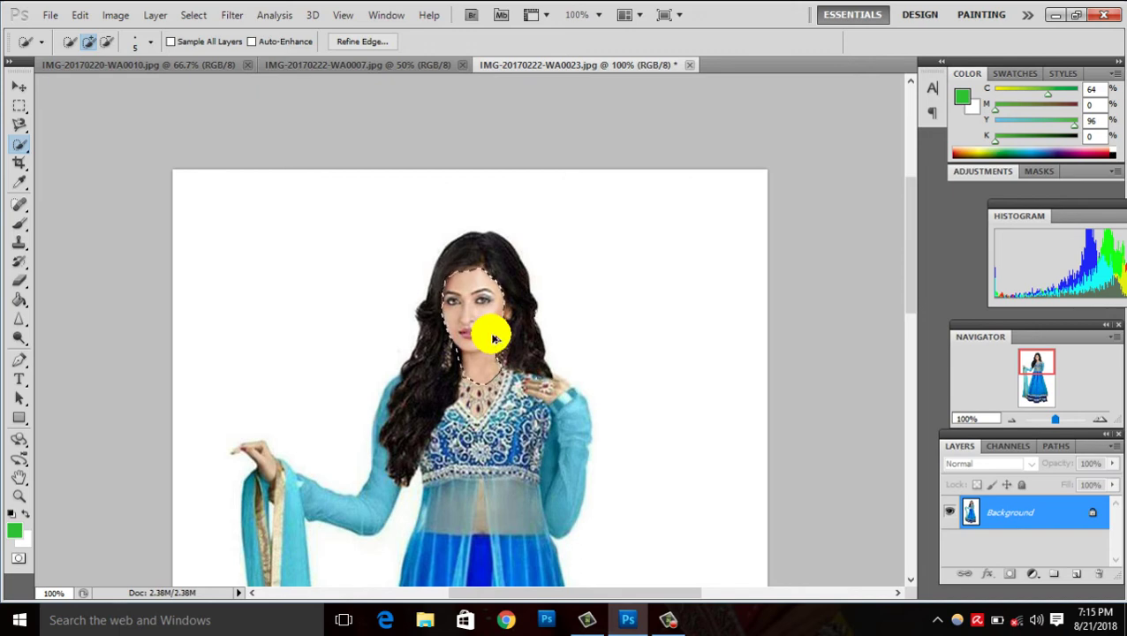
mouse_move(495, 340)
mouse_down()
mouse_move(491, 326)
mouse_move(604, 344)
mouse_up()
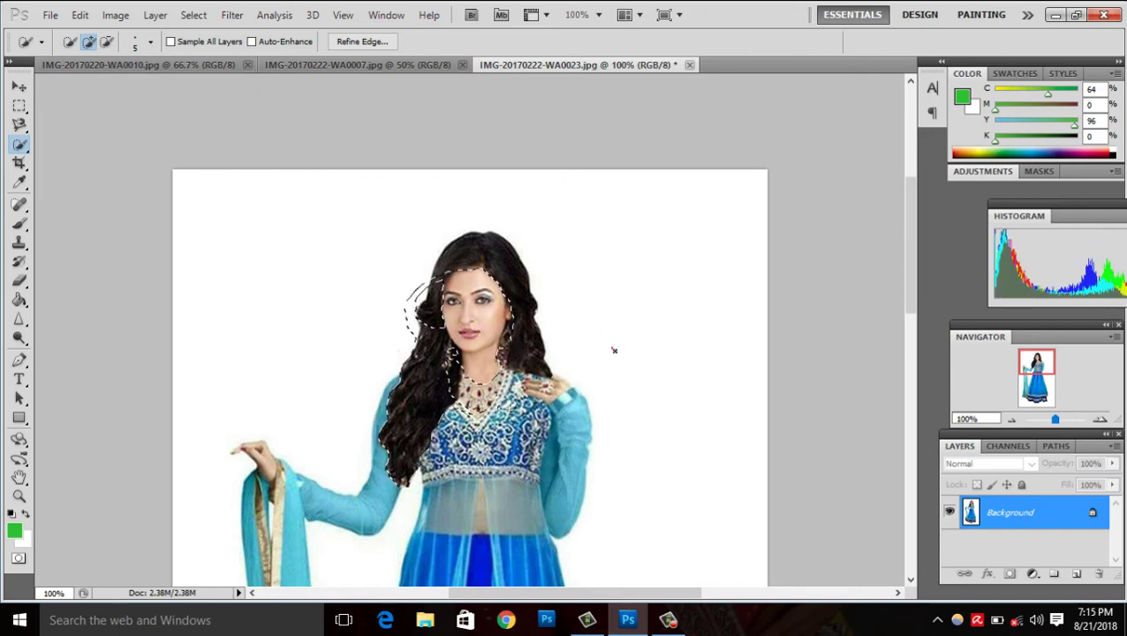
Step: Reshape the selection to the left of the model's face
click(614, 351)
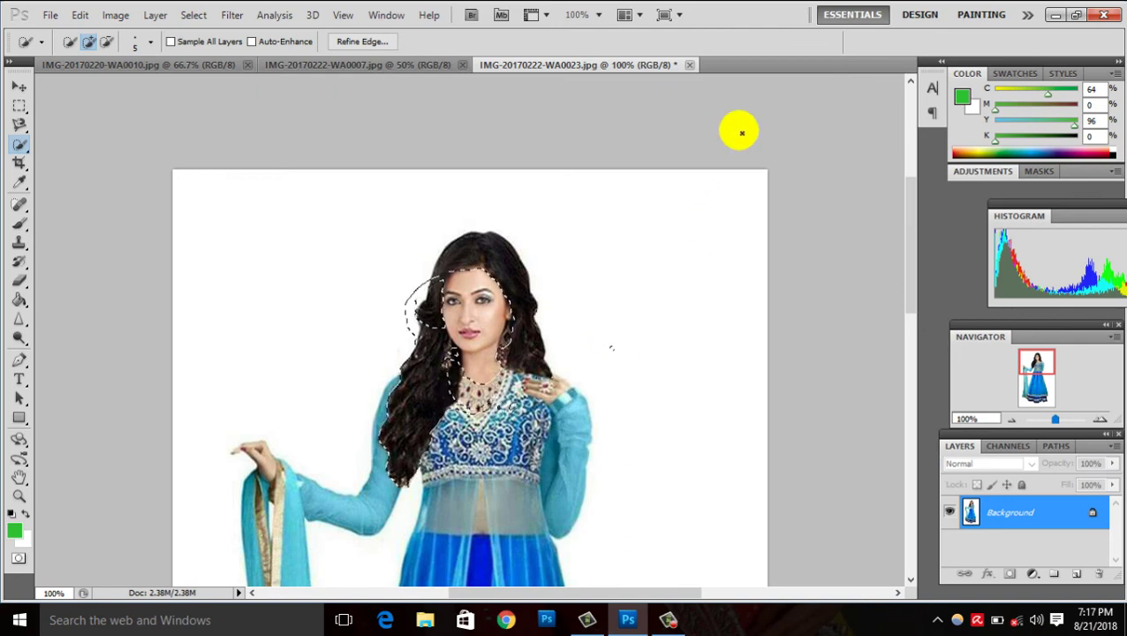
Step: Float the open photos in a separate document window
drag(744, 75, 795, 190)
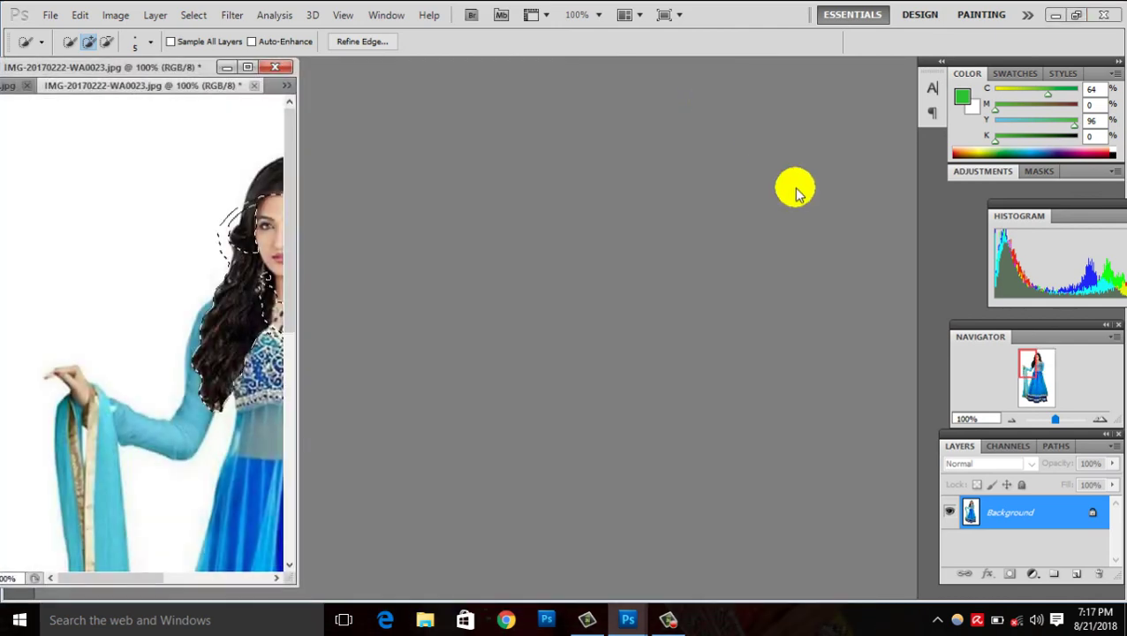